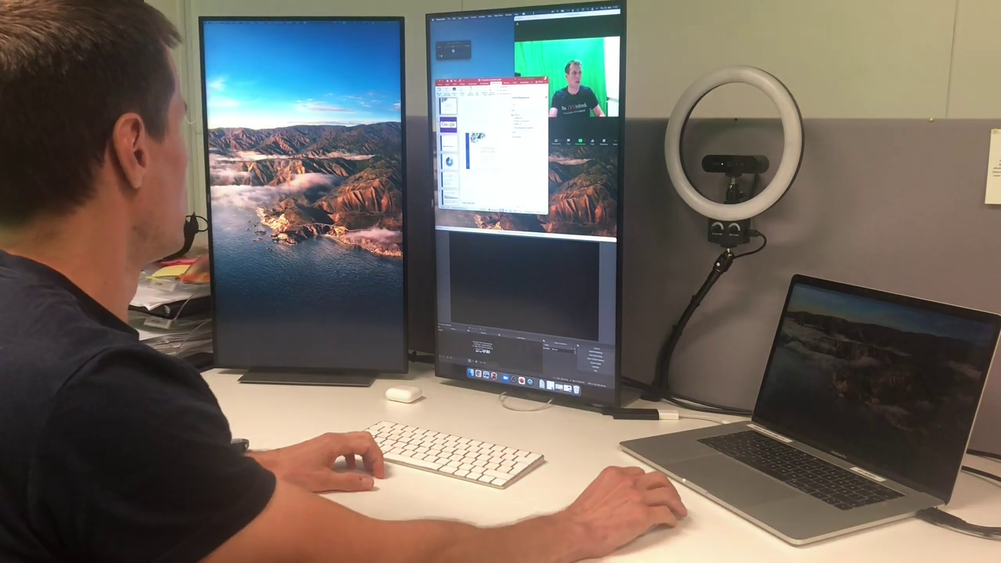
# Step: Move PowerPoint to the left monitor and run the slideshow in Presenter View
pyautogui.press('ctrl+alt+super+Left')
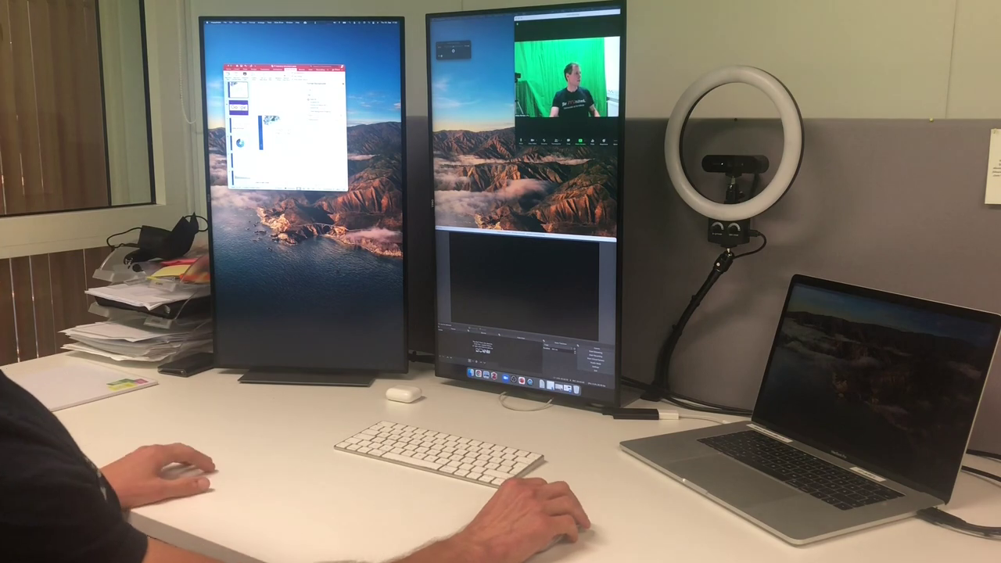
pyautogui.press('super+shift+Return')
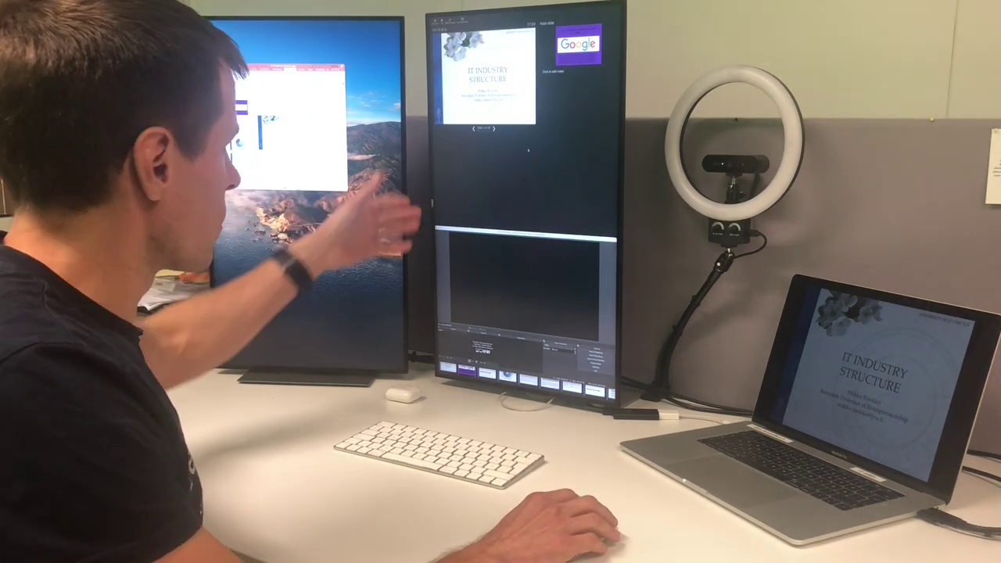
pyautogui.press('Escape')
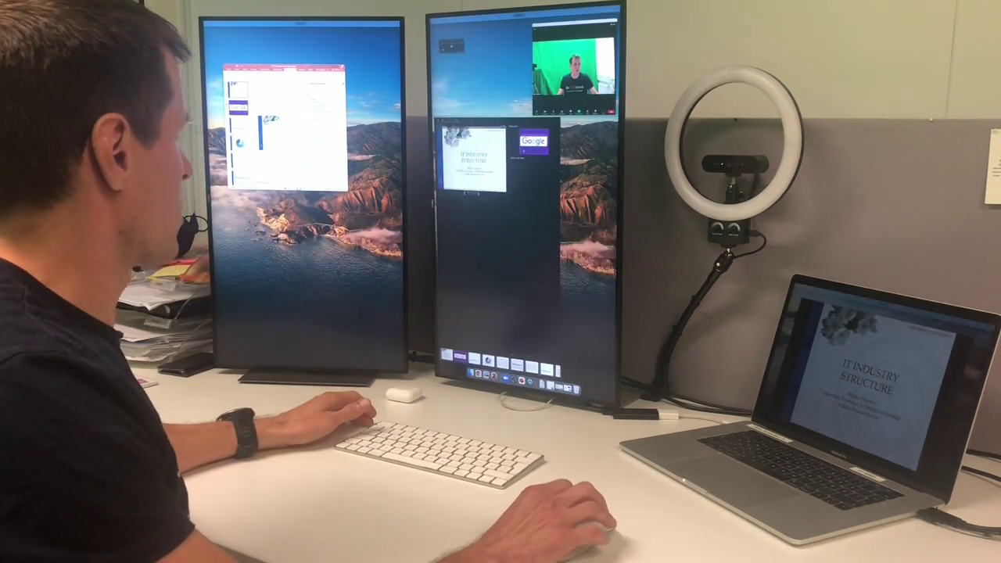
pyautogui.press('super+shift+Return')
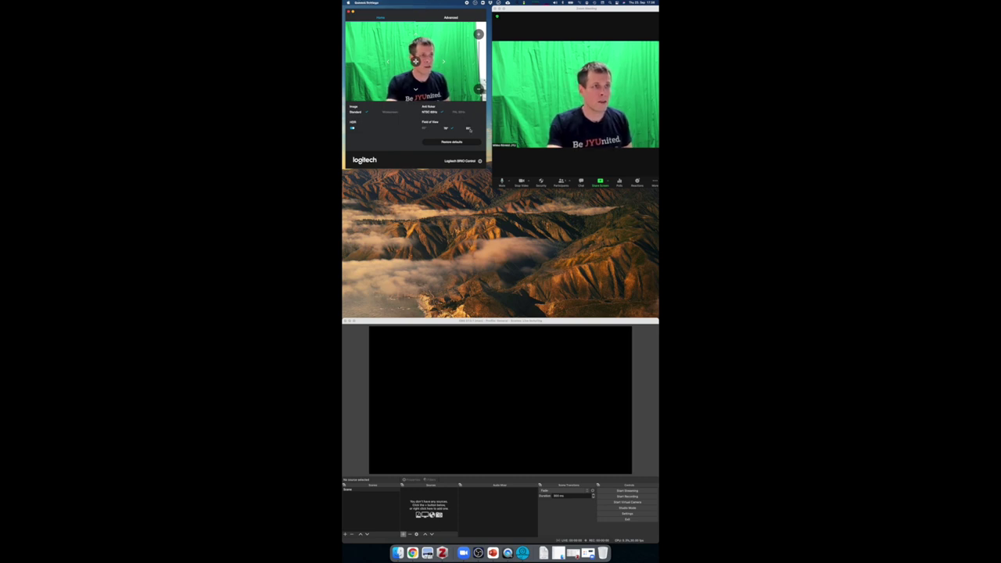
pyautogui.click(467, 128)
# Step: Set the Logitech webcam to the middle field of view and move the Zoom window left
pyautogui.click(445, 129)
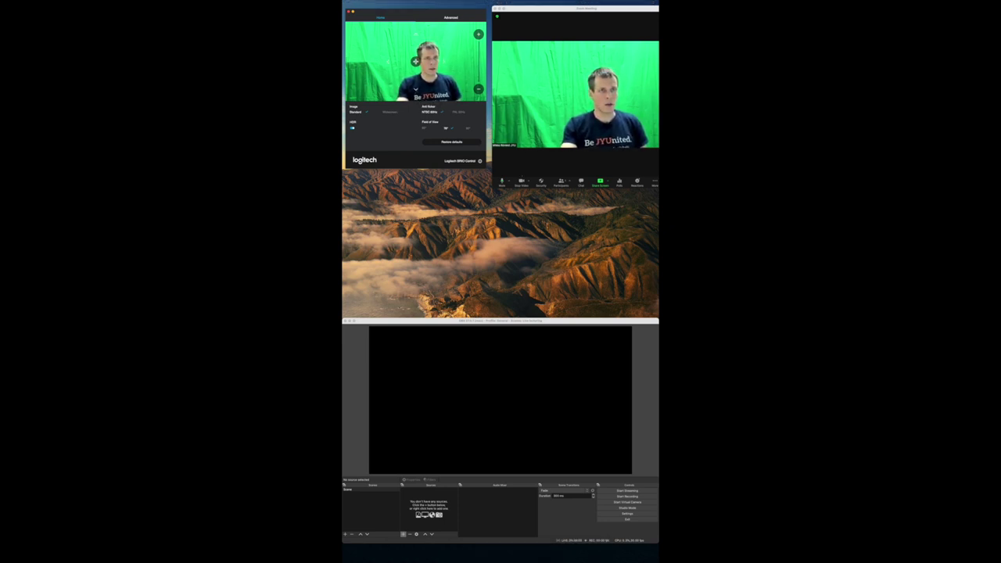
pyautogui.press('Escape')
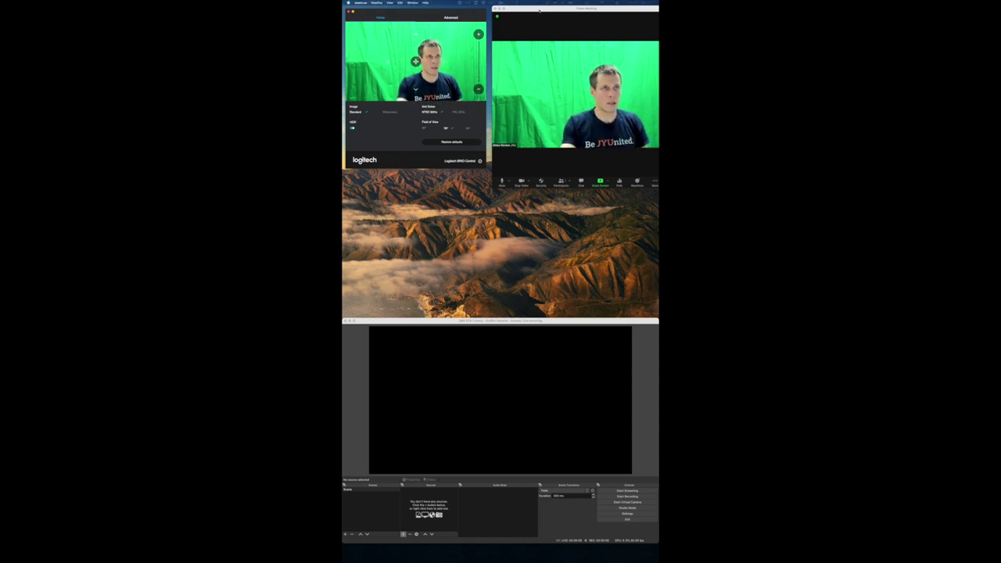
pyautogui.moveTo(539, 10); pyautogui.dragTo(516, 18)
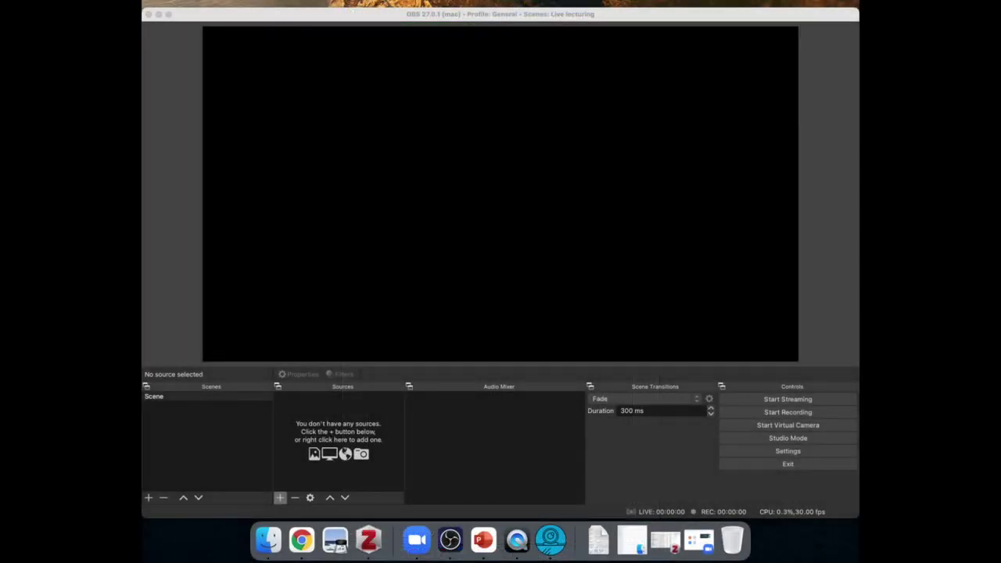
# Step: Create a Display Capture source named 'Laptop screen' that captures display 1
pyautogui.click(333, 24)
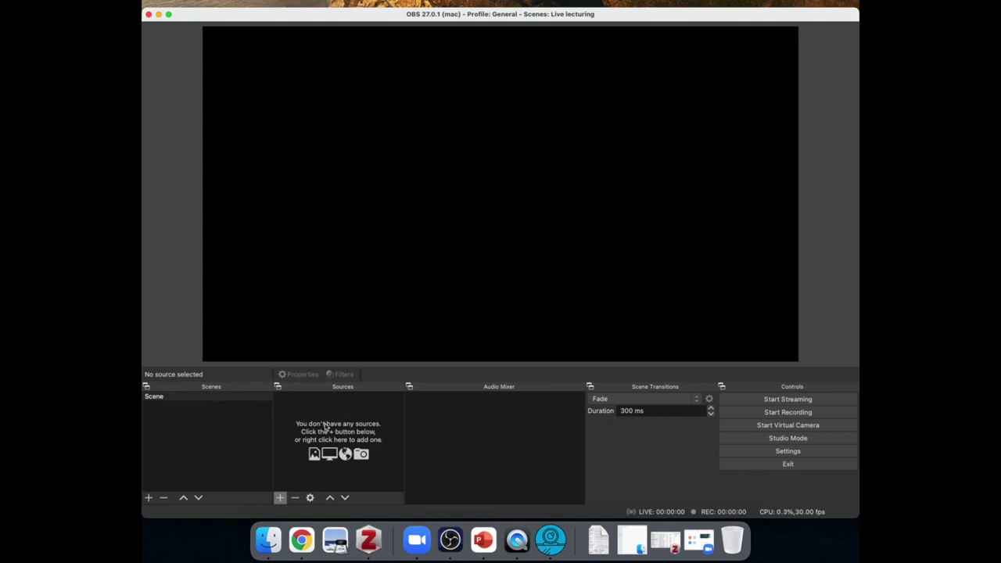
pyautogui.click(281, 498)
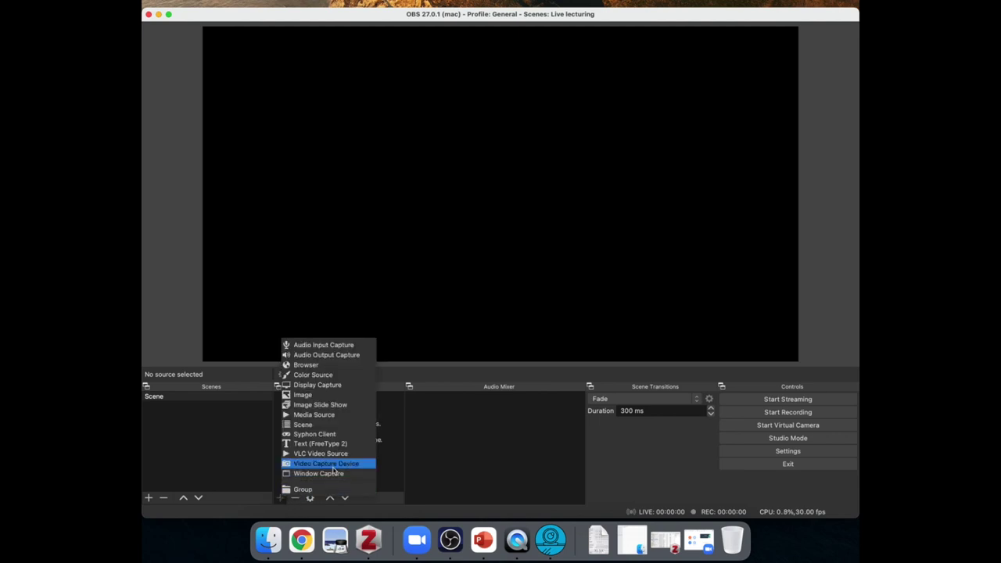
pyautogui.click(317, 385)
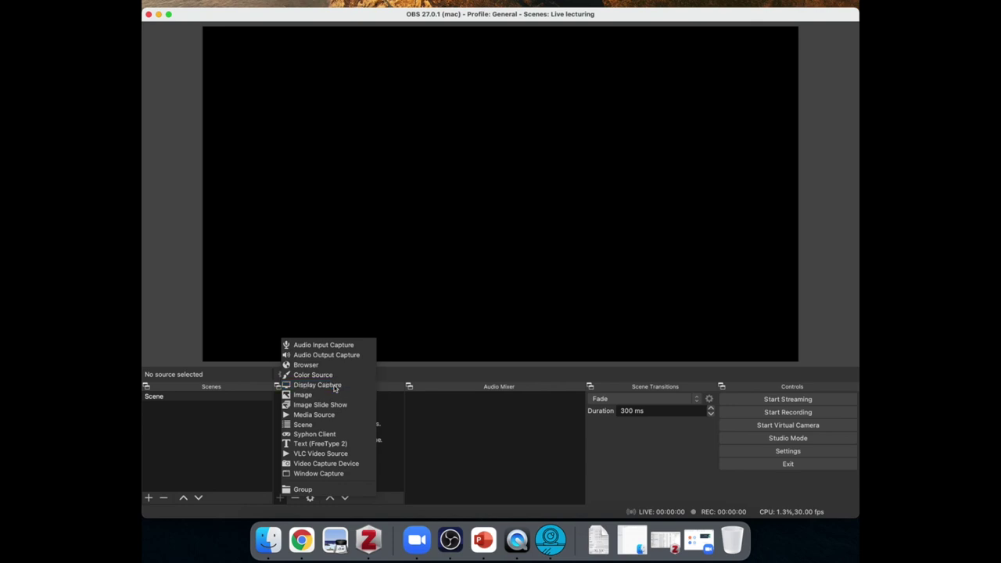
pyautogui.write('Laptop screen')
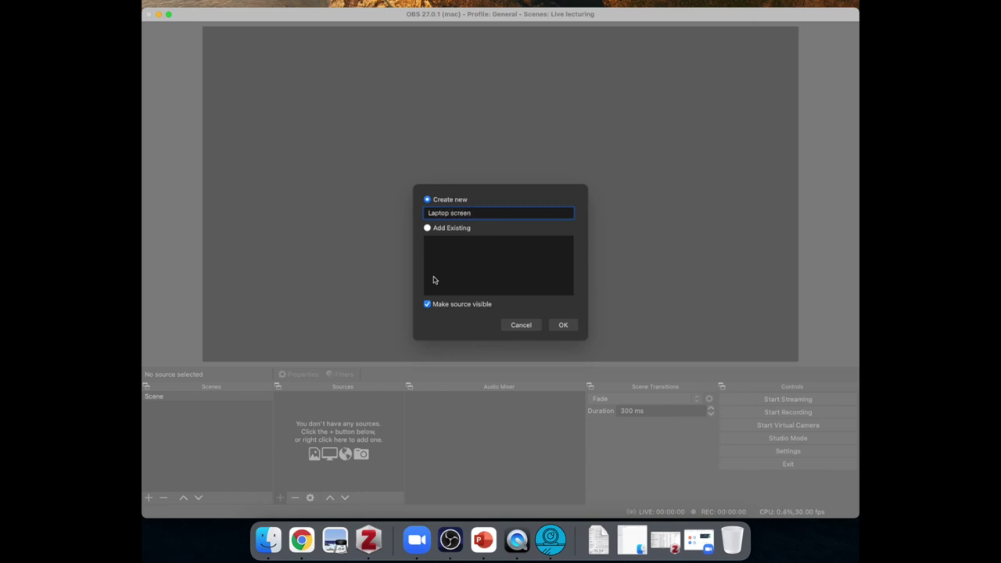
pyautogui.click(552, 325)
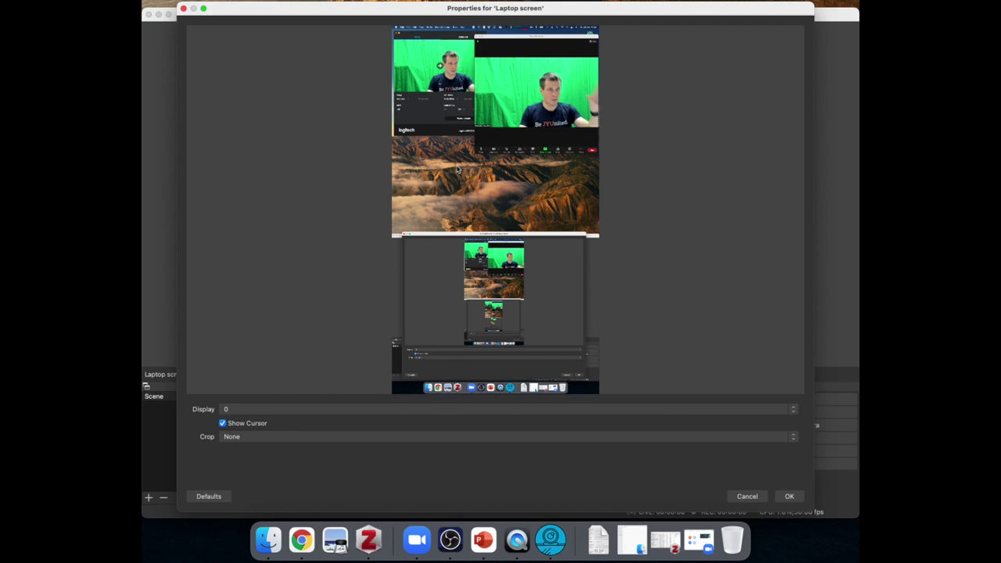
pyautogui.click(302, 409)
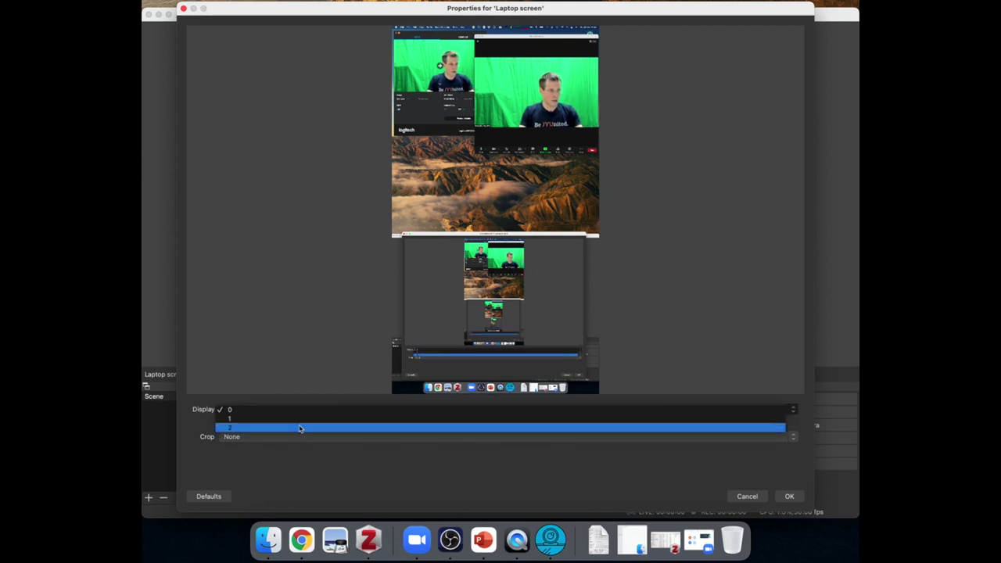
pyautogui.click(300, 428)
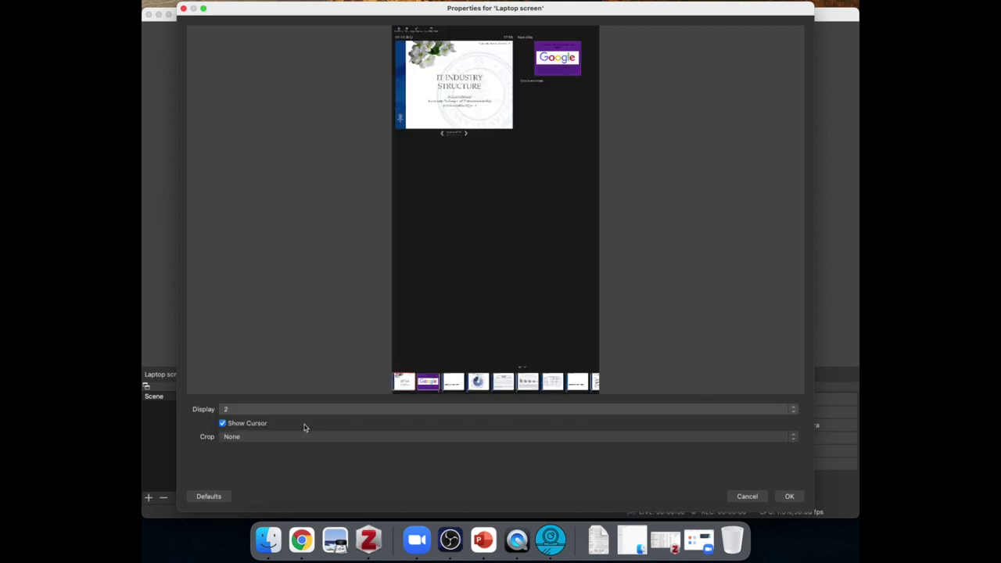
pyautogui.click(347, 414)
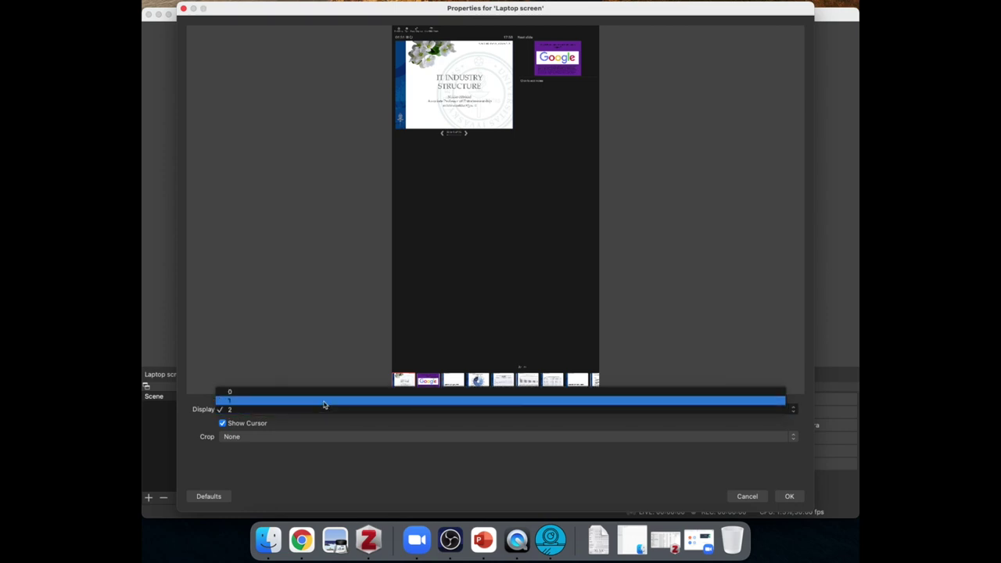
pyautogui.click(325, 404)
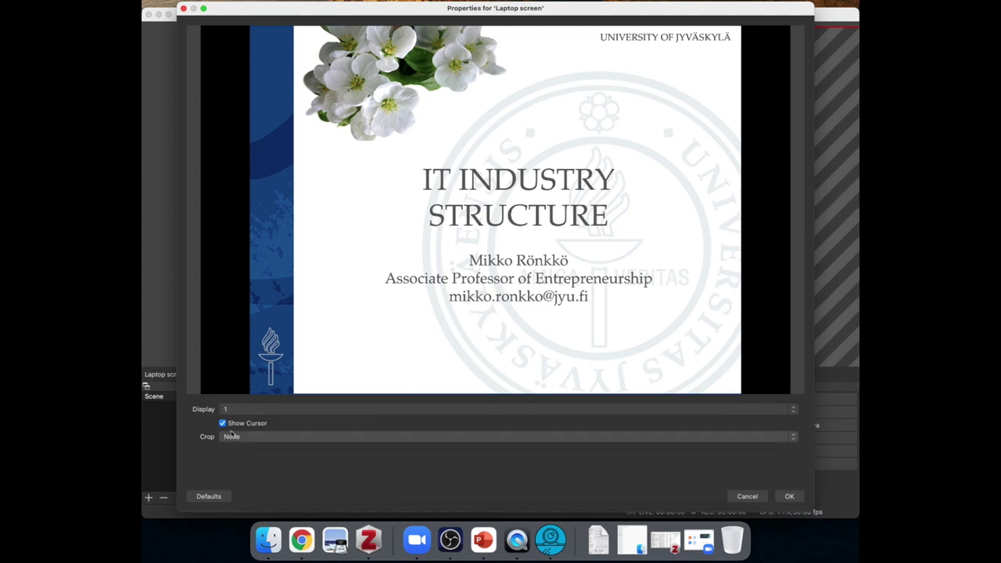
pyautogui.click(789, 496)
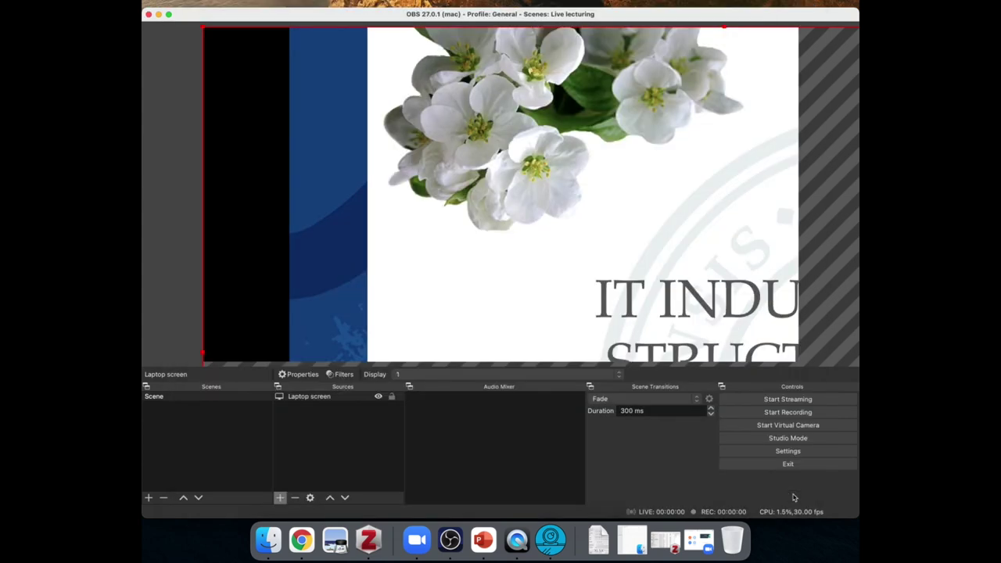
# Step: Apply Transform > Fit to screen to the Laptop screen capture
pyautogui.rightClick(552, 207)
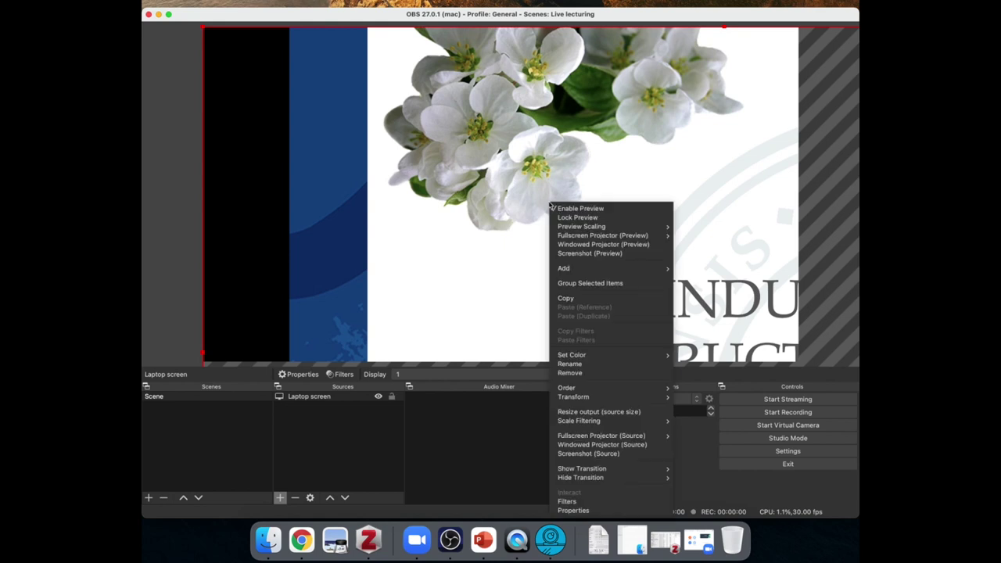
pyautogui.moveTo(616, 397)
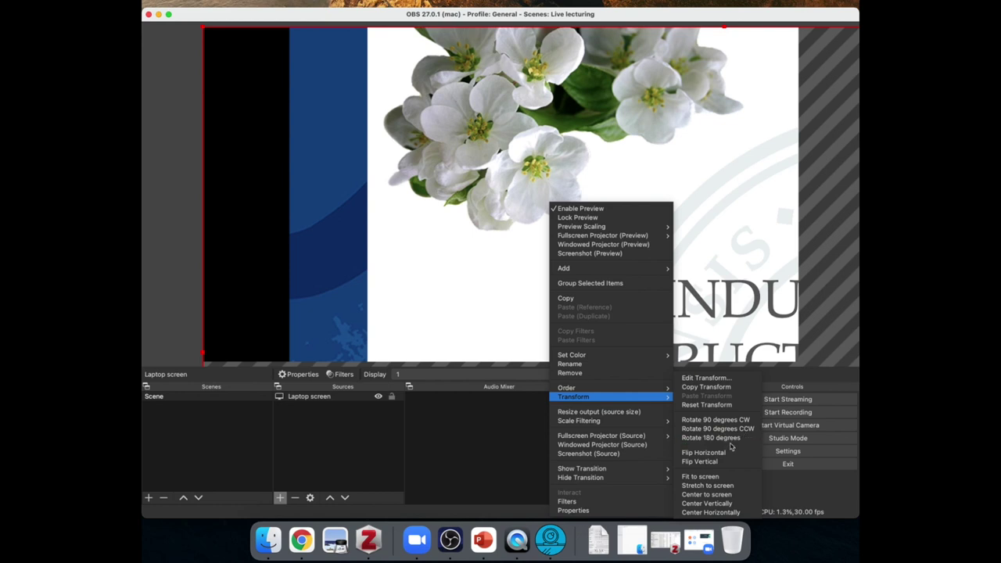
pyautogui.click(721, 477)
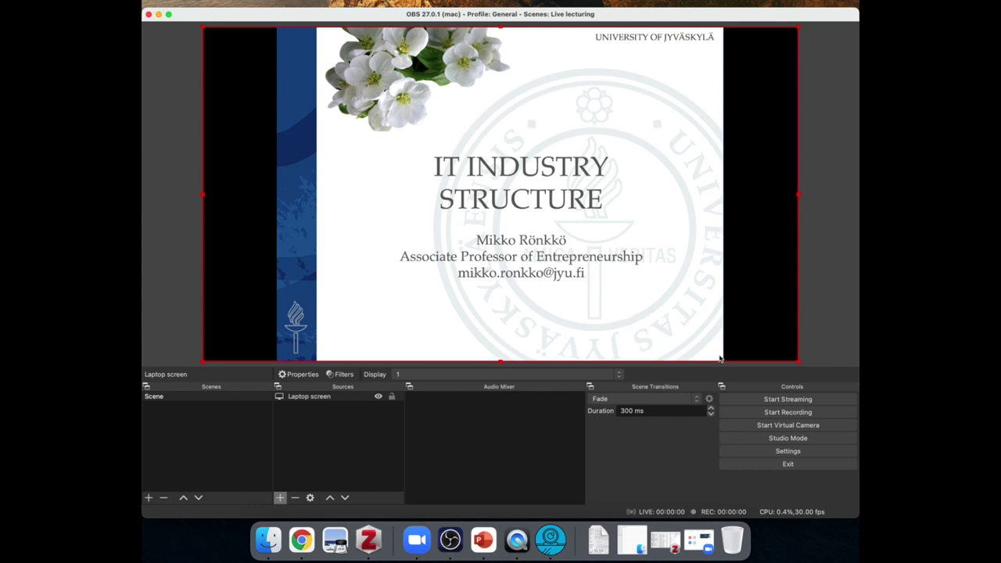
# Step: Add a Video Capture Device source named 'Logitech BRIO' using the BRIO at 1920x1080
pyautogui.click(281, 498)
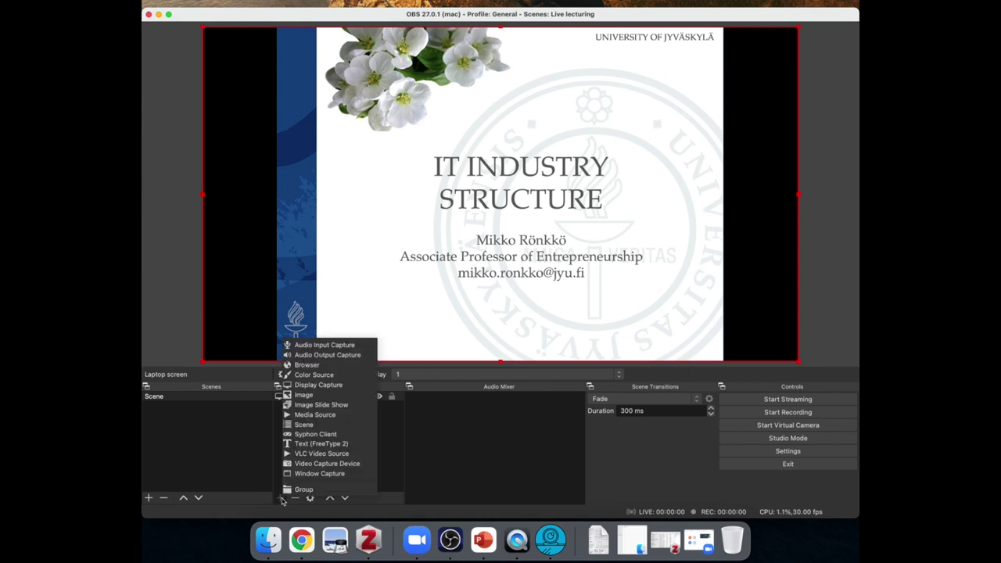
pyautogui.click(348, 464)
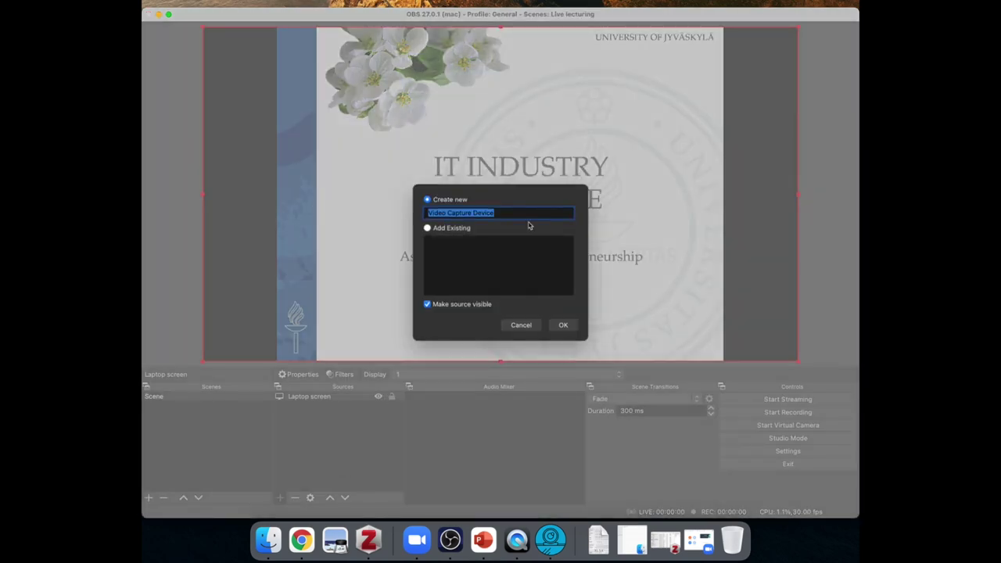
pyautogui.tripleClick(514, 213)
pyautogui.write('Logitech BRIO')
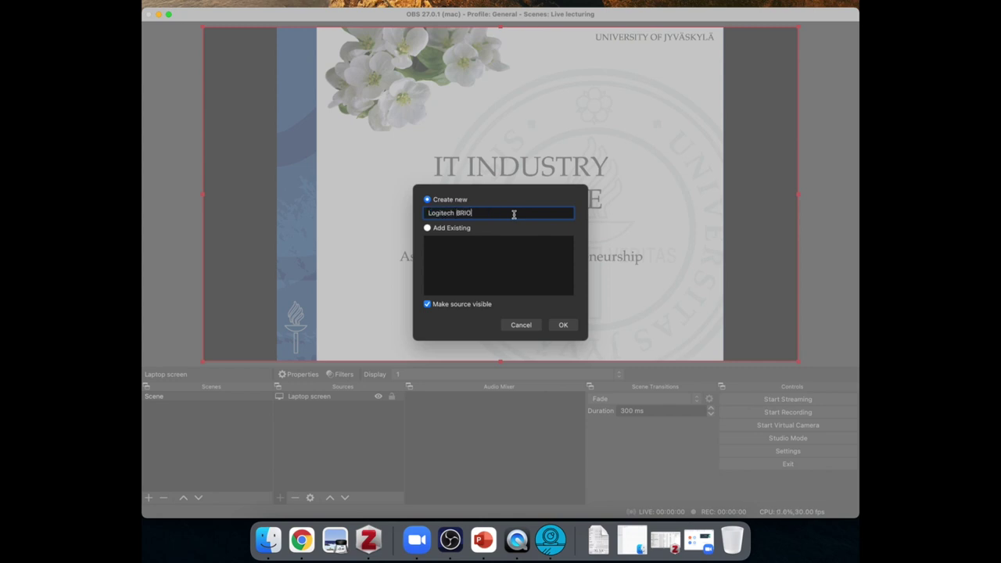
pyautogui.click(563, 325)
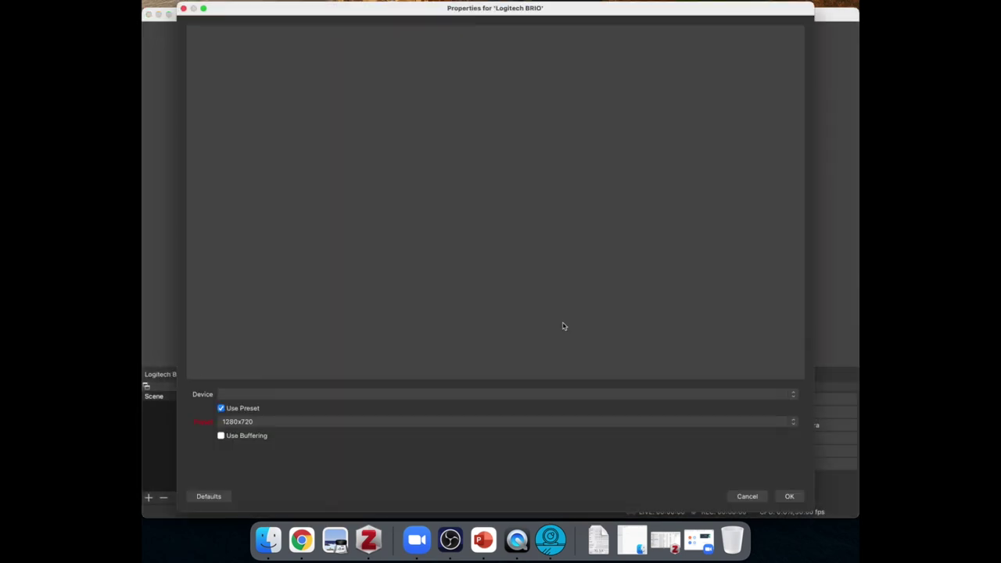
pyautogui.click(601, 395)
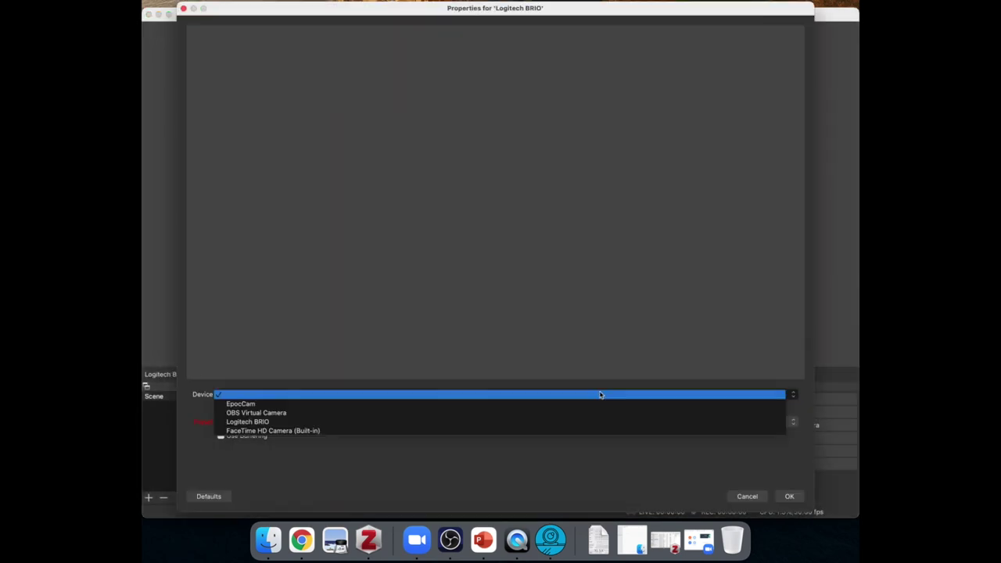
pyautogui.click(311, 422)
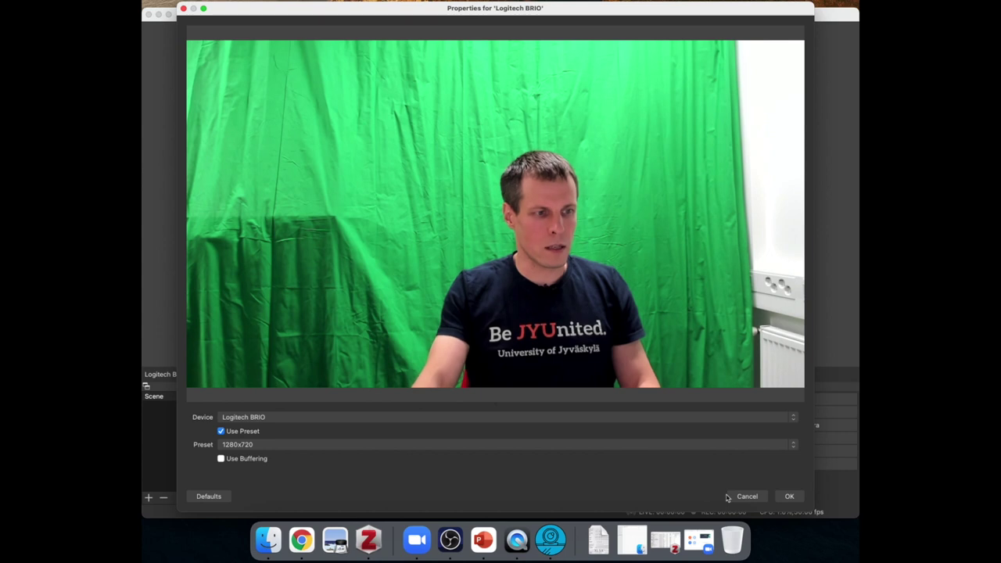
pyautogui.click(706, 450)
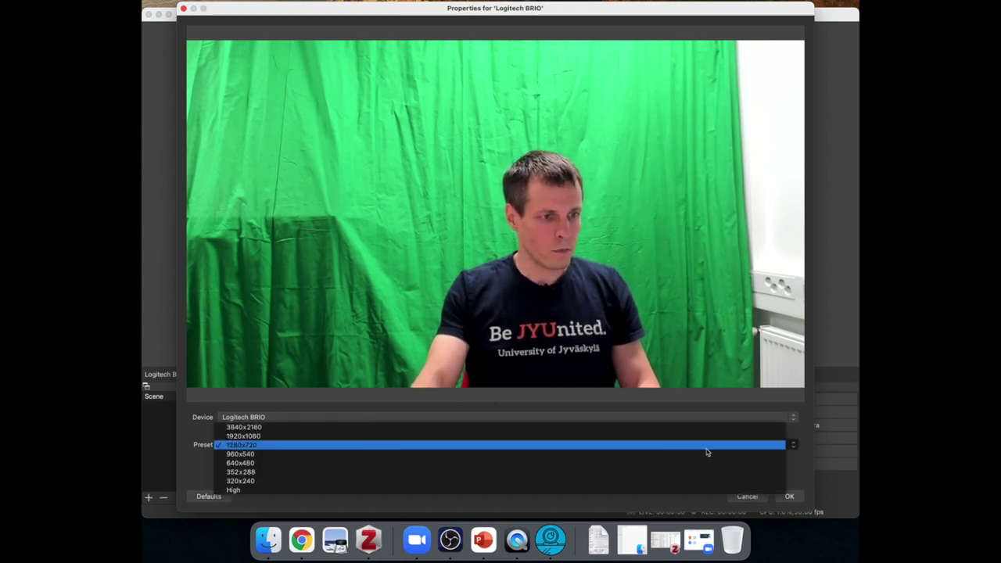
pyautogui.click(548, 437)
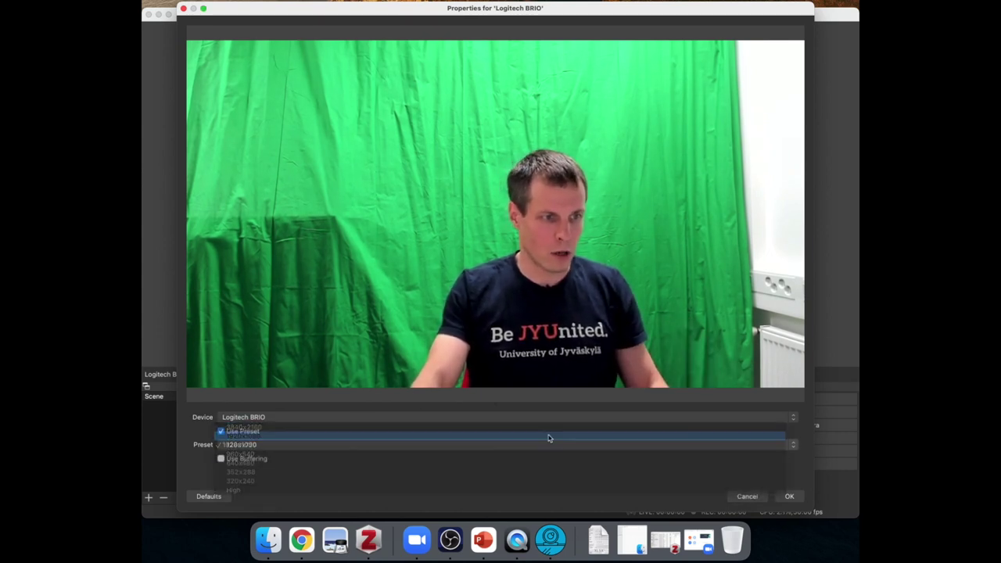
pyautogui.click(789, 496)
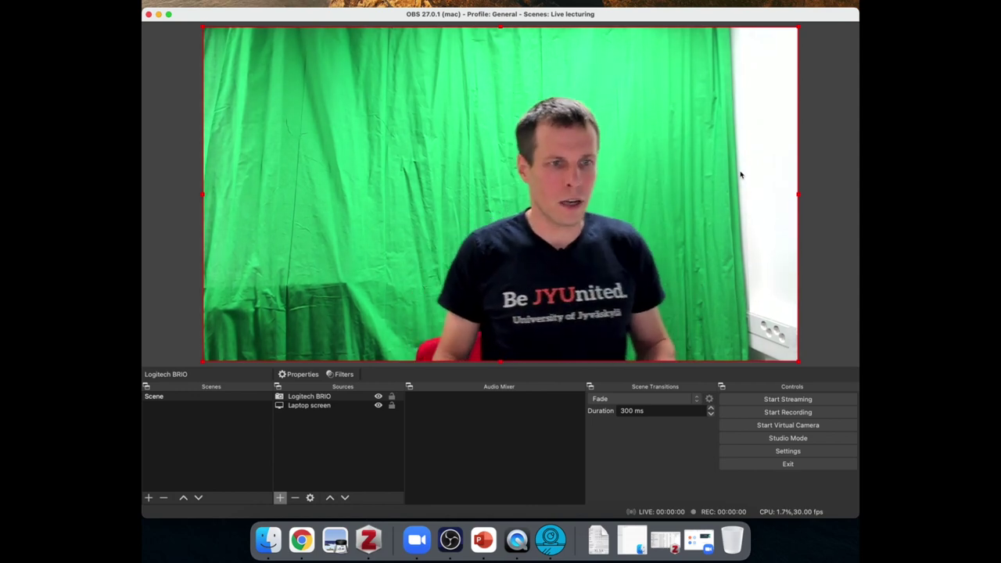
# Step: Open the Filters window for the Logitech BRIO webcam source
pyautogui.click(700, 201)
pyautogui.rightClick(701, 200)
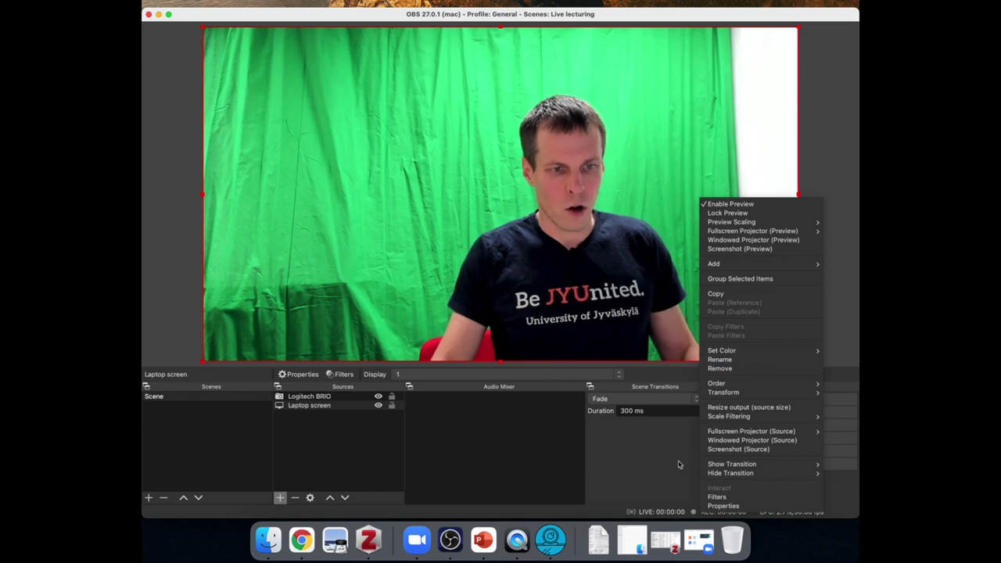
pyautogui.click(717, 497)
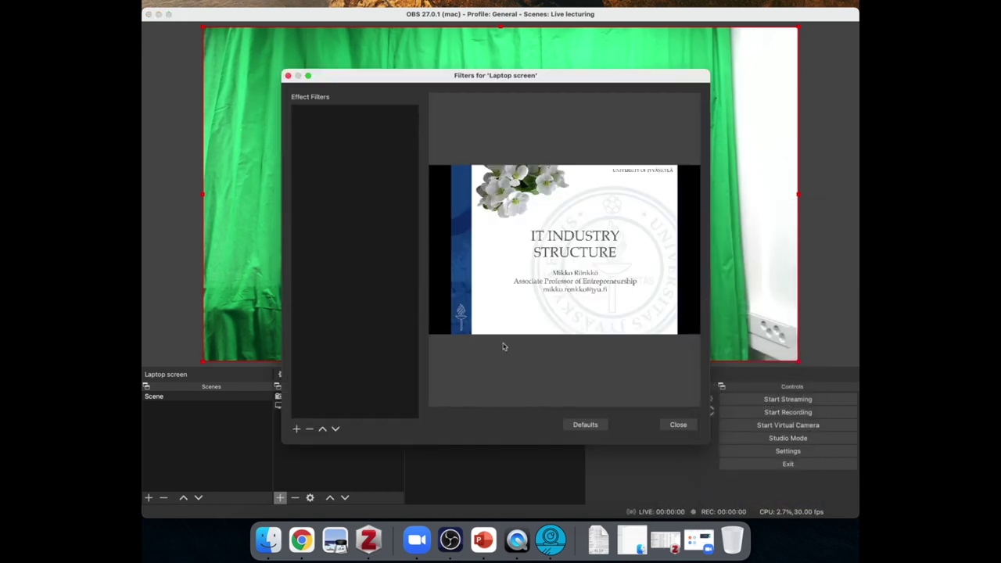
pyautogui.click(679, 425)
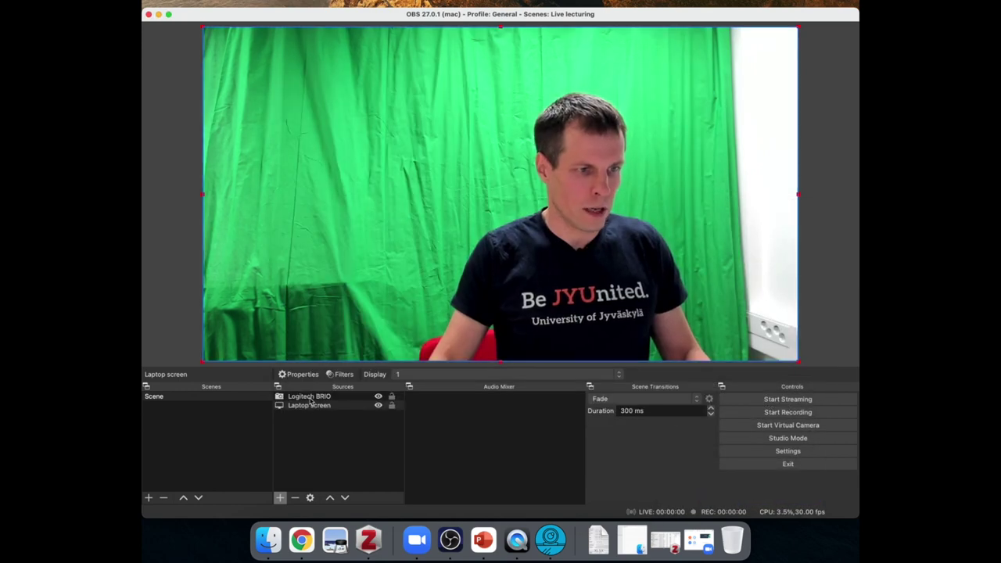
pyautogui.click(311, 398)
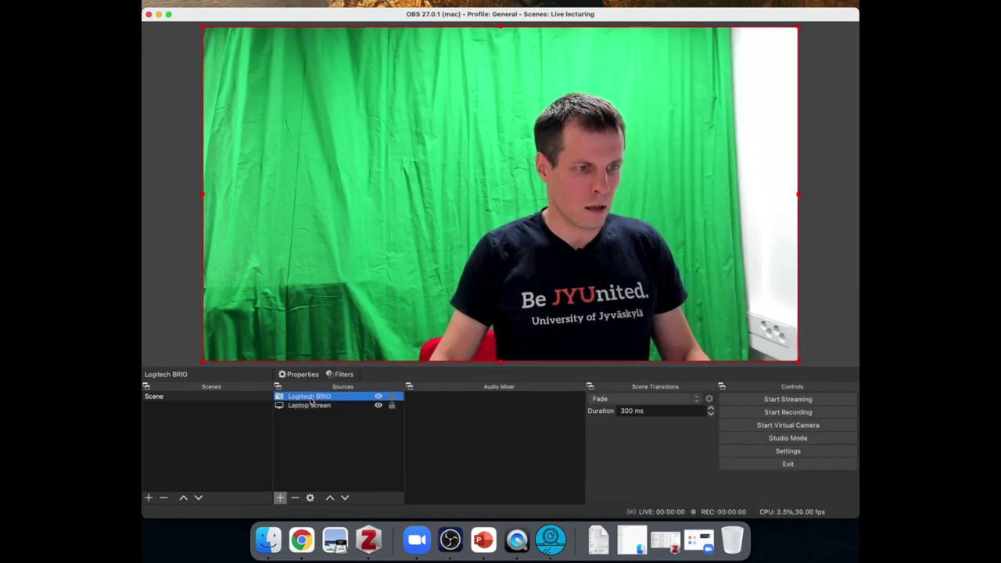
pyautogui.rightClick(716, 255)
pyautogui.moveTo(753, 75)
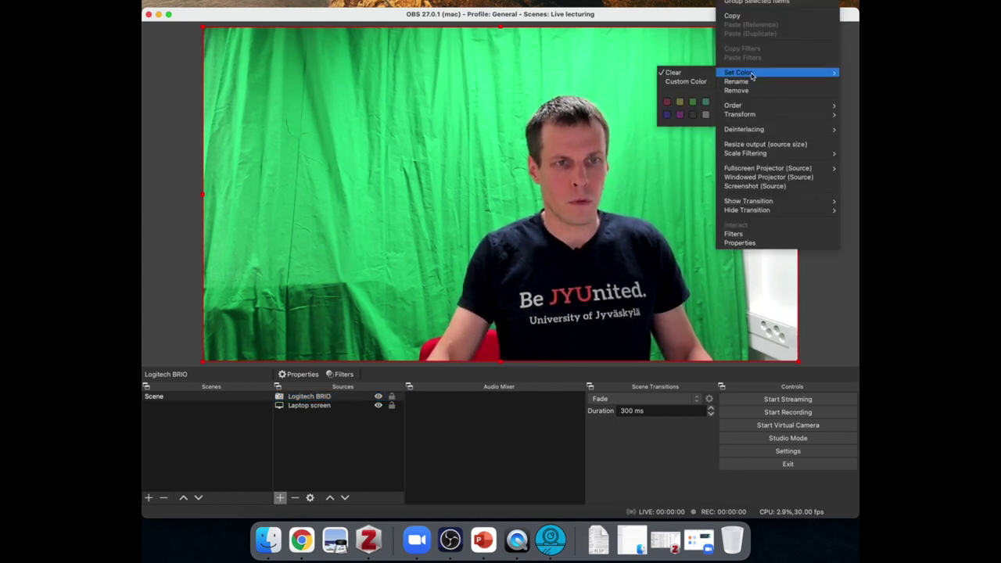
pyautogui.click(733, 234)
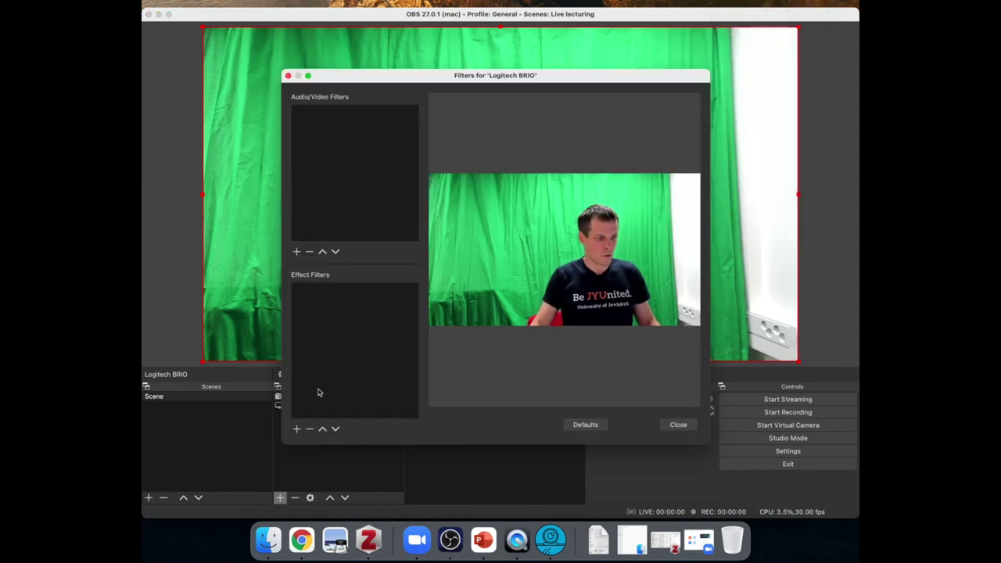
# Step: Add a Crop/Pad filter to the webcam with Right crop set to 200
pyautogui.click(297, 429)
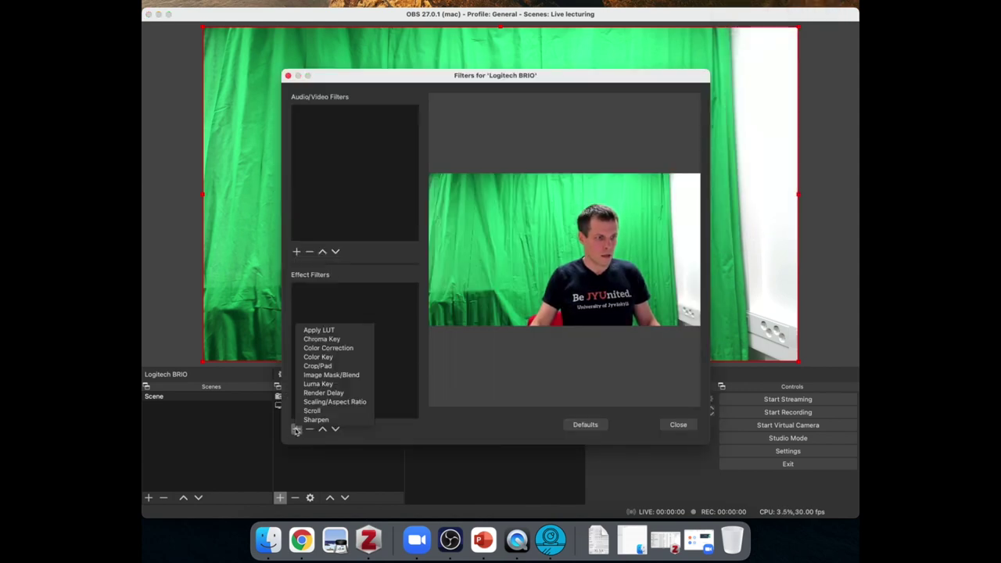
pyautogui.click(344, 367)
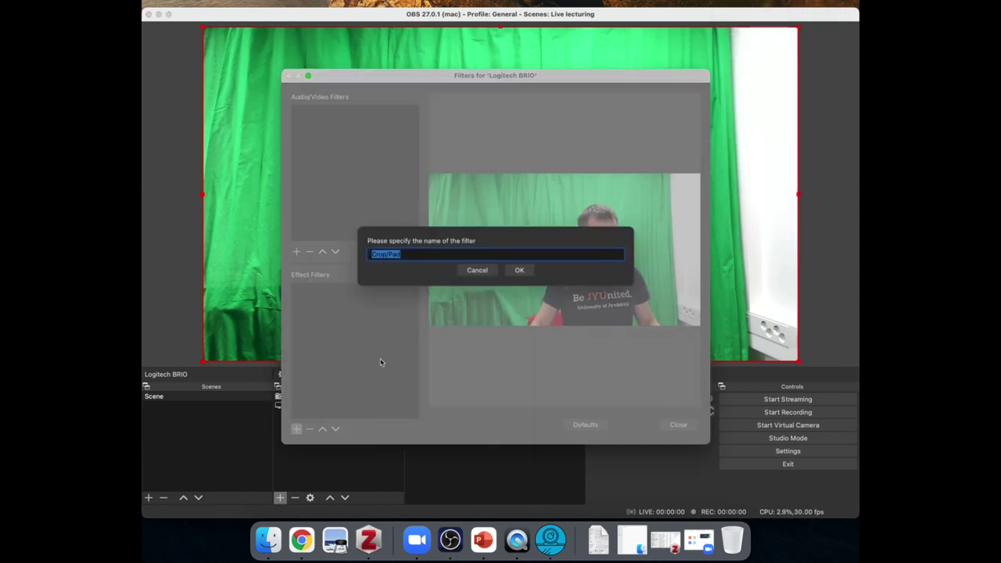
pyautogui.click(520, 270)
pyautogui.click(483, 339)
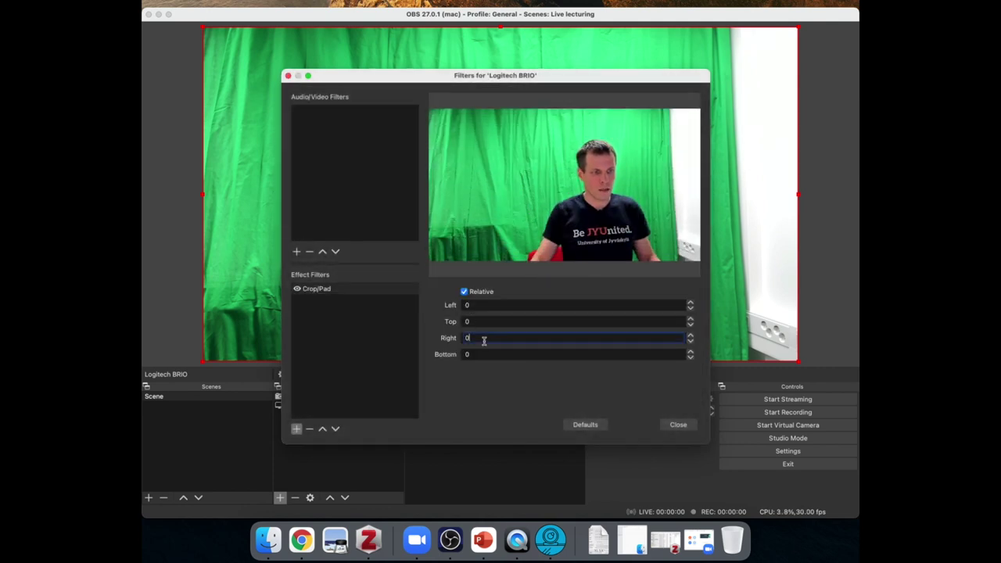
pyautogui.write('200')
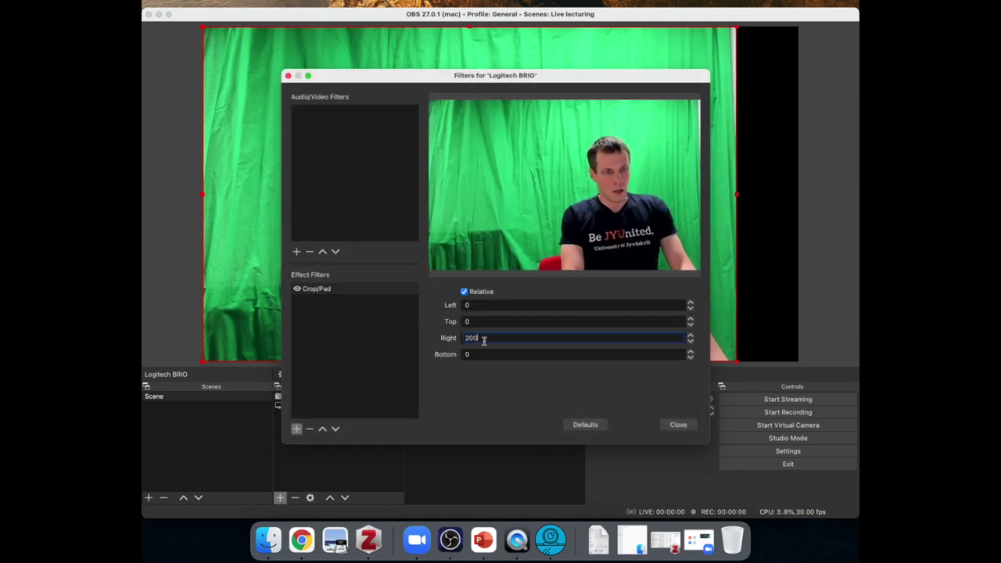
pyautogui.press('BackSpace')
pyautogui.press('BackSpace')
pyautogui.write('100')
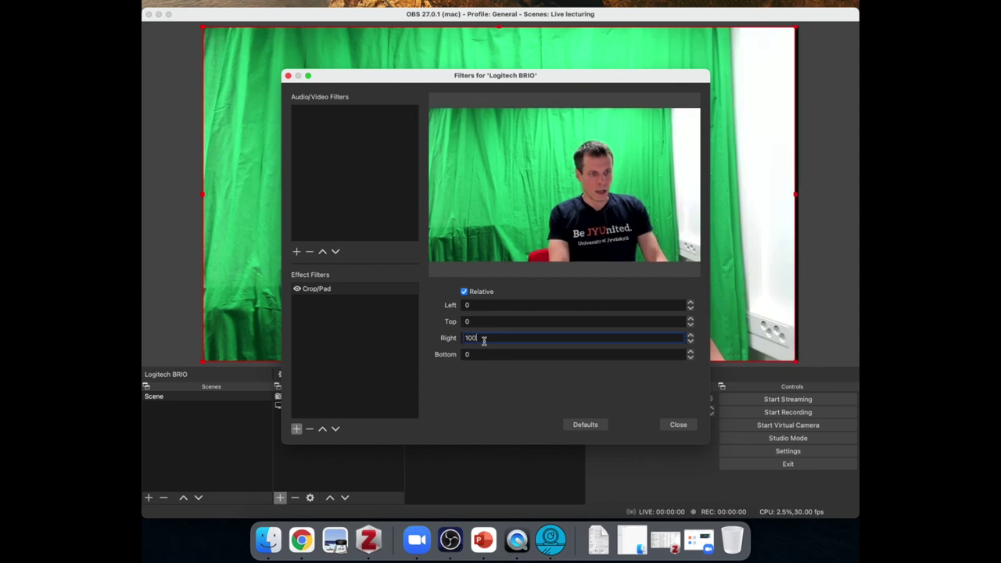
pyautogui.press('BackSpace')
pyautogui.press('BackSpace')
pyautogui.press('BackSpace')
pyautogui.write('200')
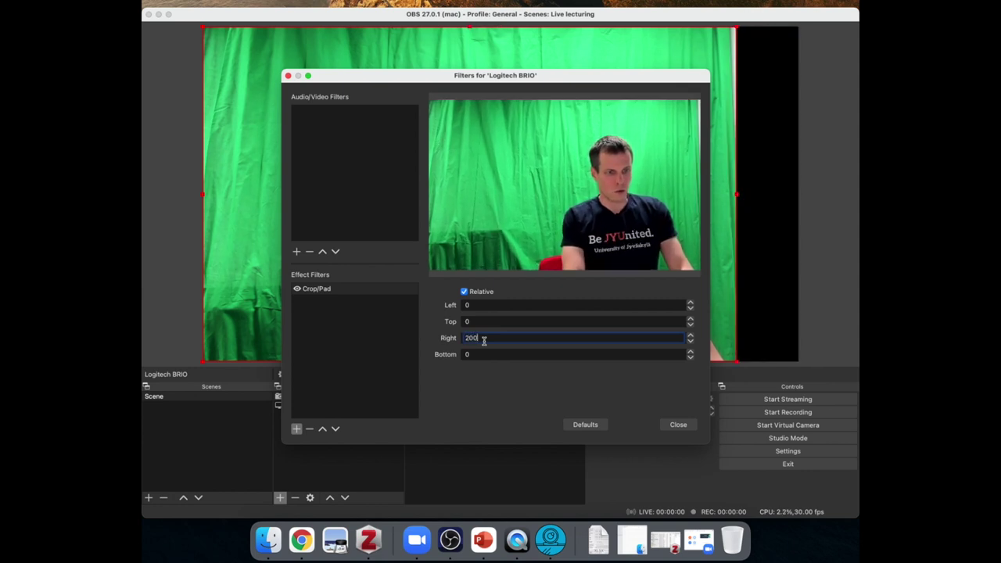
pyautogui.press('BackSpace')
pyautogui.press('BackSpace')
pyautogui.write('00')
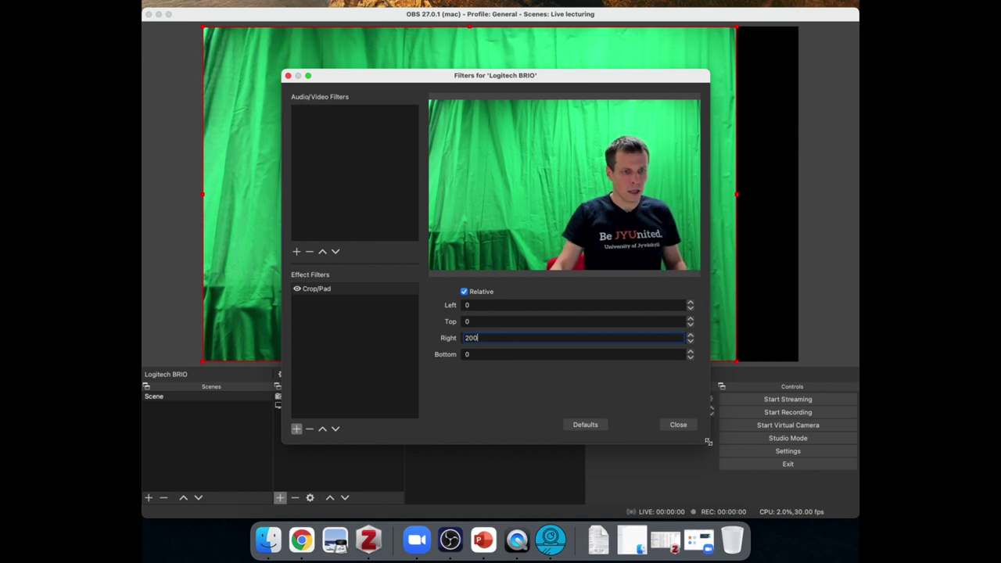
# Step: Add a default Chroma Key filter to the webcam and close the Filters window
pyautogui.click(297, 429)
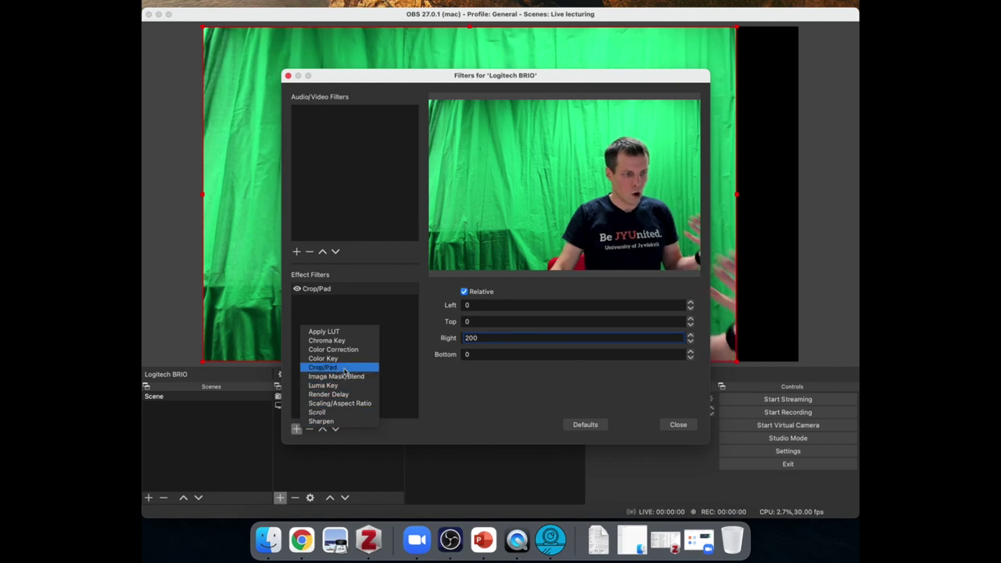
pyautogui.click(347, 342)
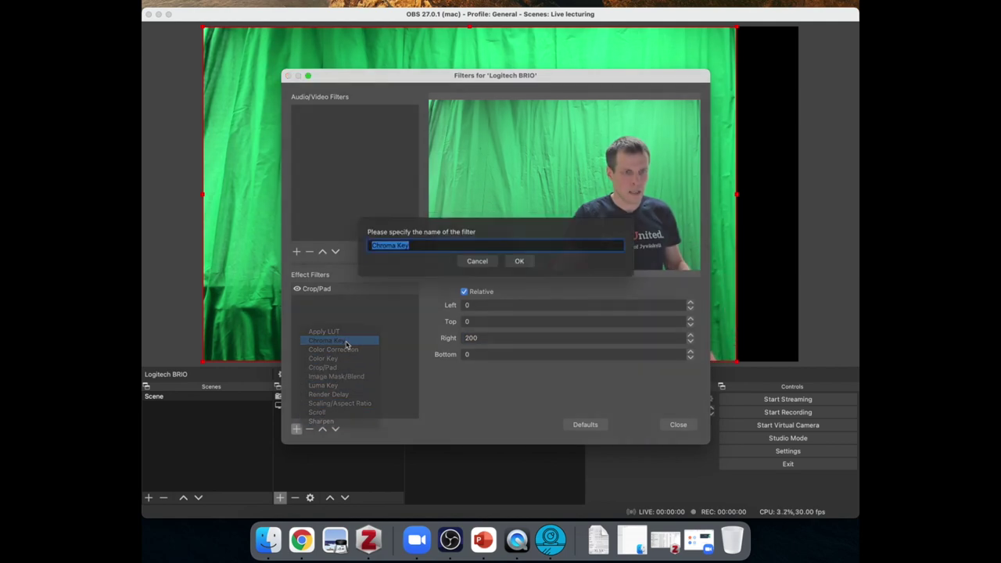
pyautogui.click(517, 272)
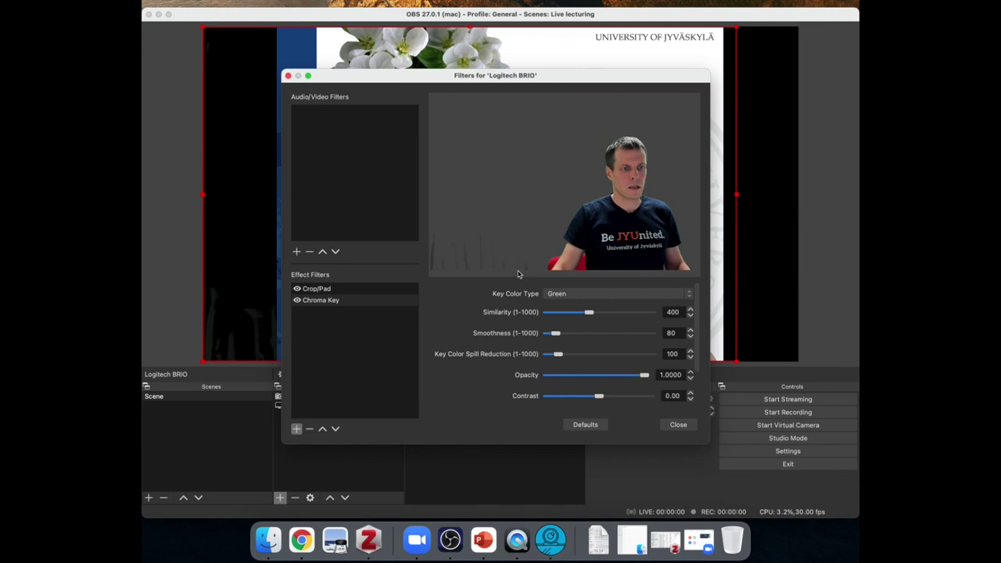
pyautogui.click(679, 425)
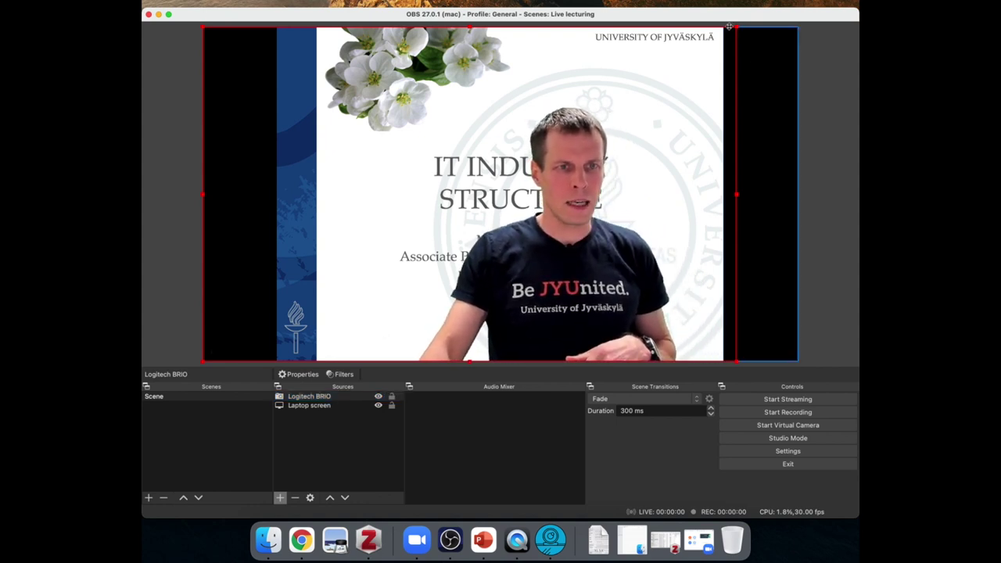
# Step: Drag the presenter's webcam image right over the slide and start the virtual camera
pyautogui.moveTo(727, 27); pyautogui.dragTo(786, 47)
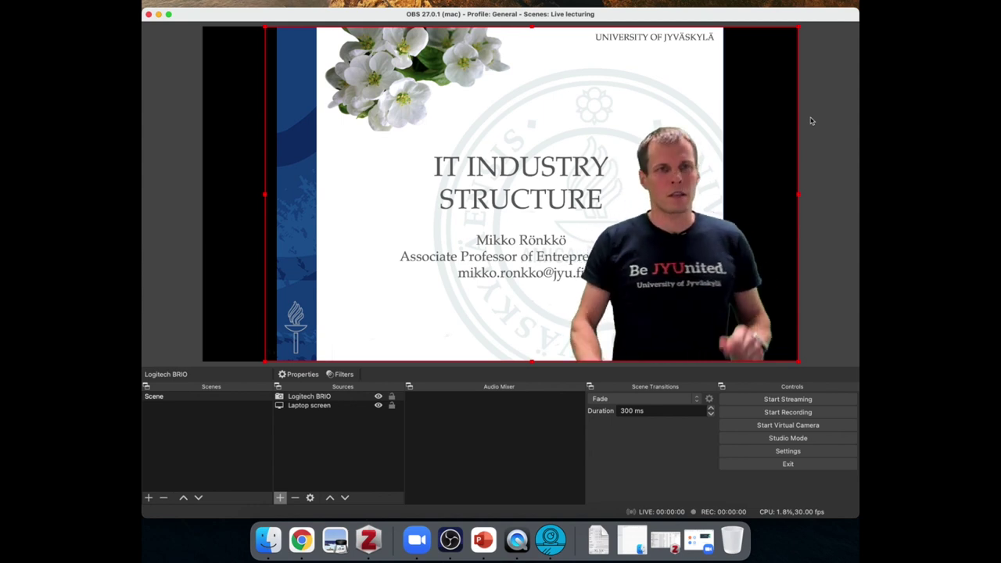
pyautogui.click(798, 427)
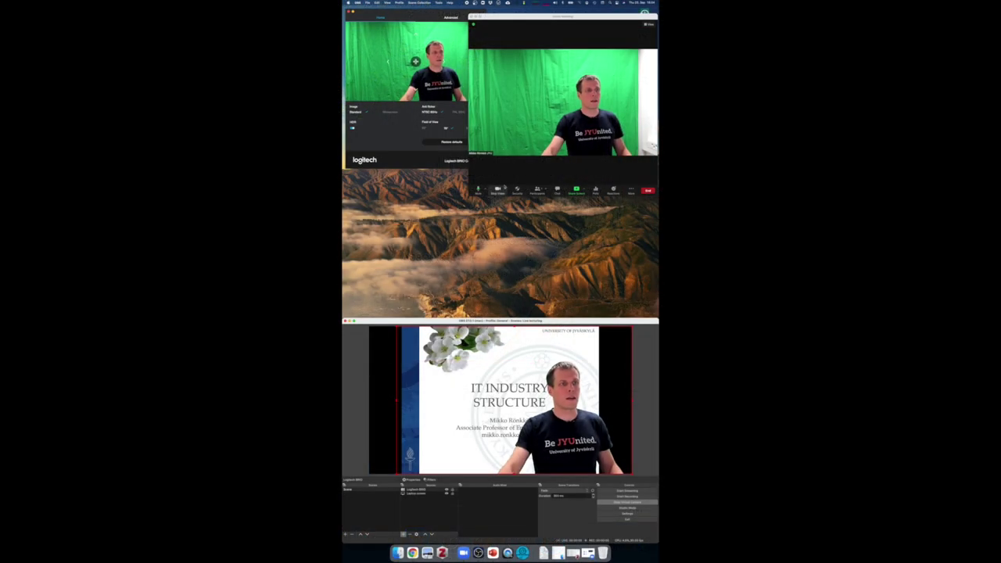
# Step: Select OBS Virtual Camera as Zoom's video source
pyautogui.click(504, 187)
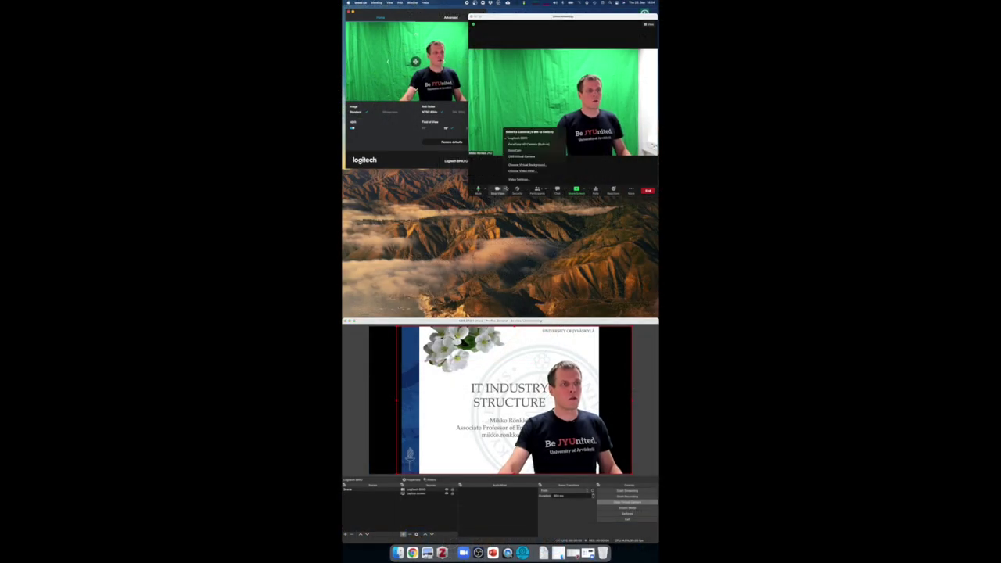
pyautogui.click(526, 158)
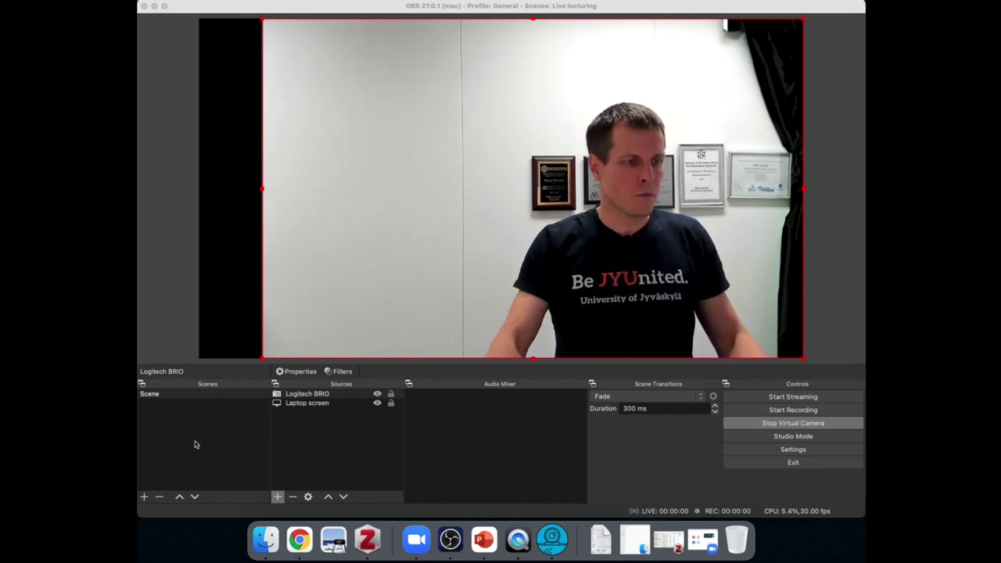
# Step: Start a new scene and replace the default name 'Scene 2' with 'Slides infront'
pyautogui.click(220, 436)
pyautogui.click(144, 497)
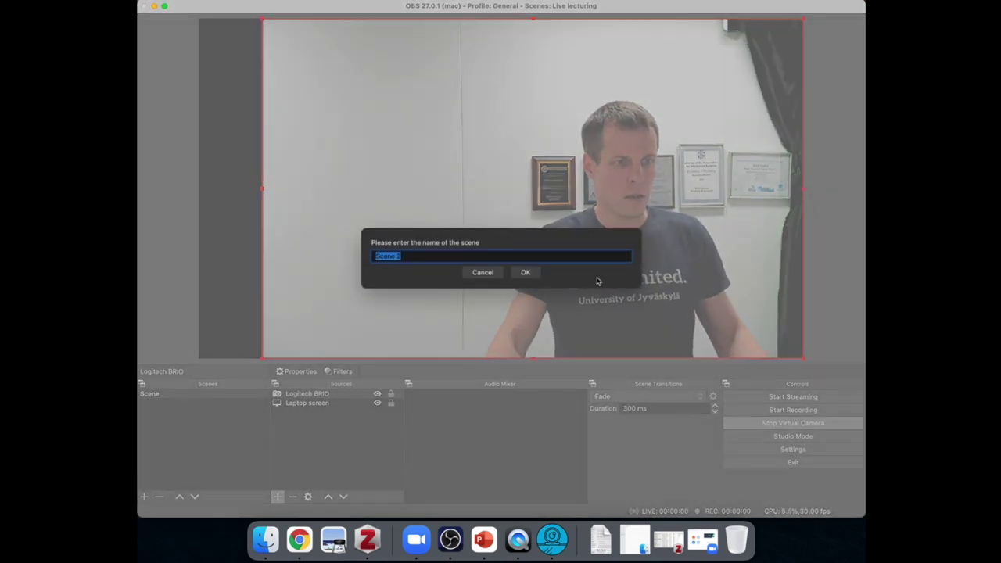
pyautogui.tripleClick(422, 258)
pyautogui.write('SLides')
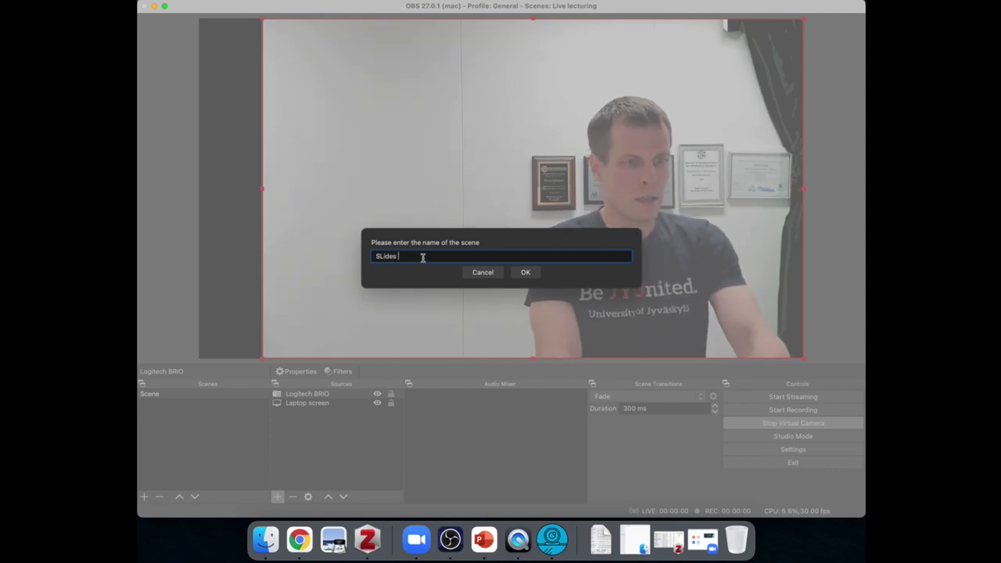
pyautogui.write('lides in')
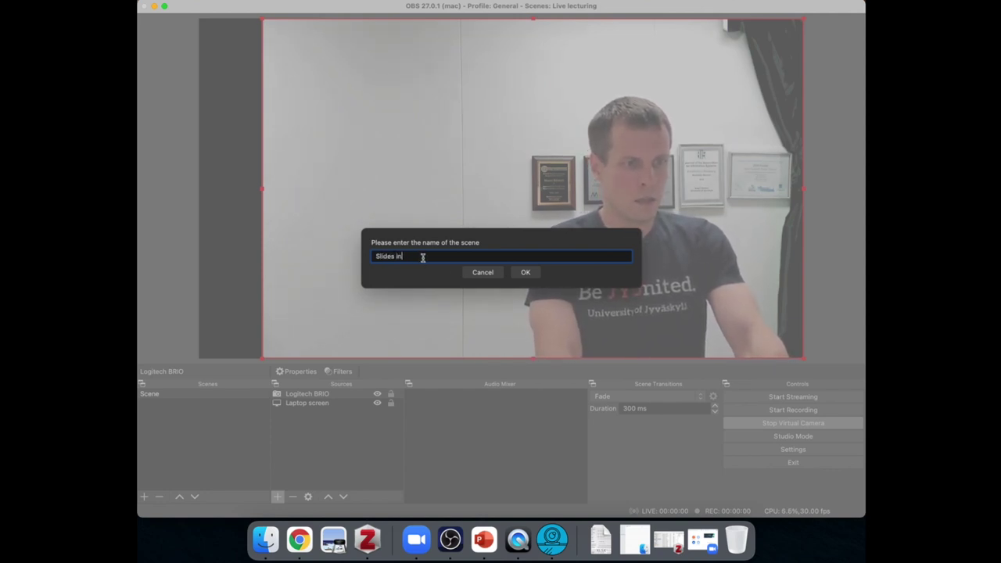
pyautogui.write('front')
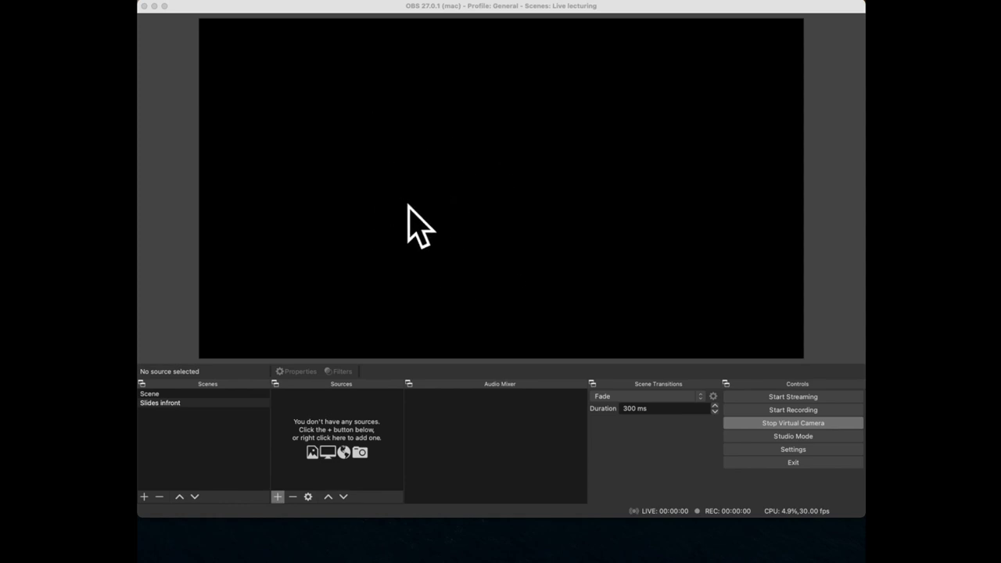
# Step: Add the existing Logitech BRIO video capture device to the Slides infront scene
pyautogui.click(277, 497)
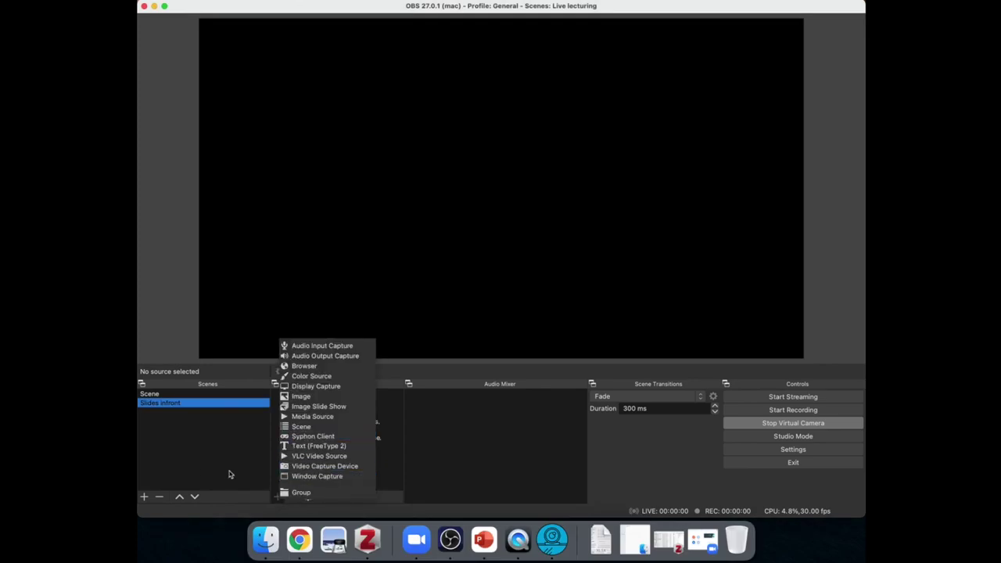
pyautogui.click(324, 466)
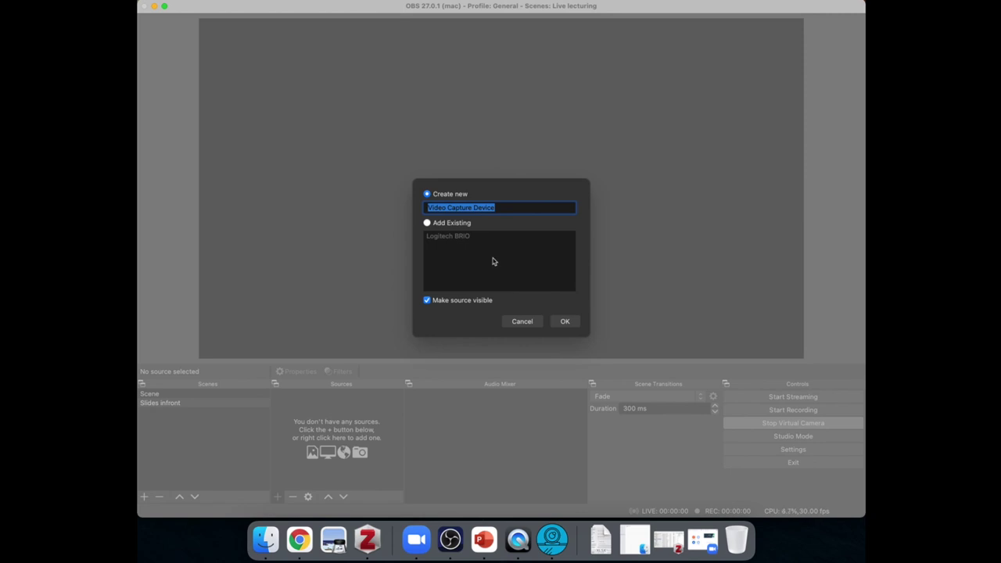
pyautogui.click(467, 224)
pyautogui.click(458, 236)
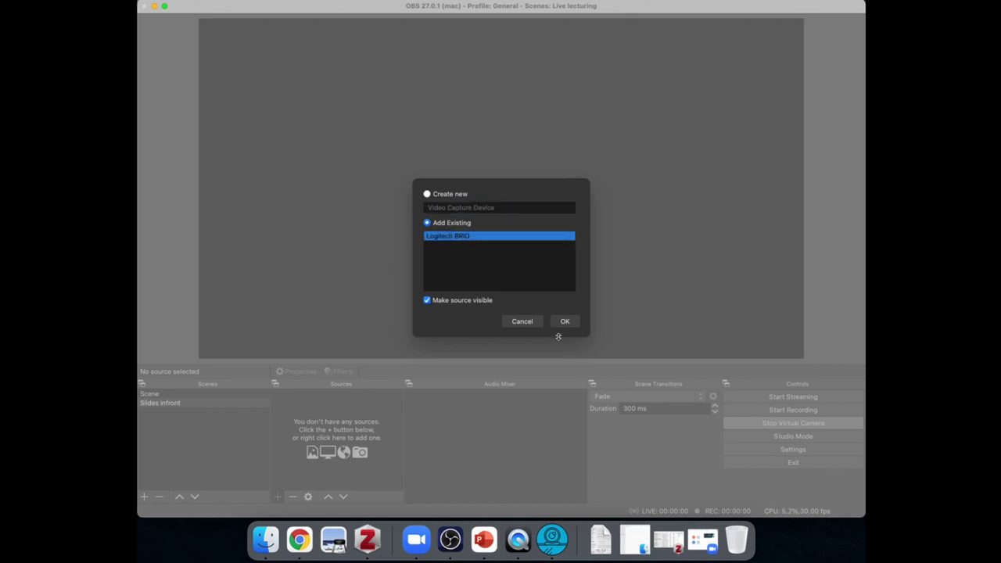
pyautogui.click(571, 327)
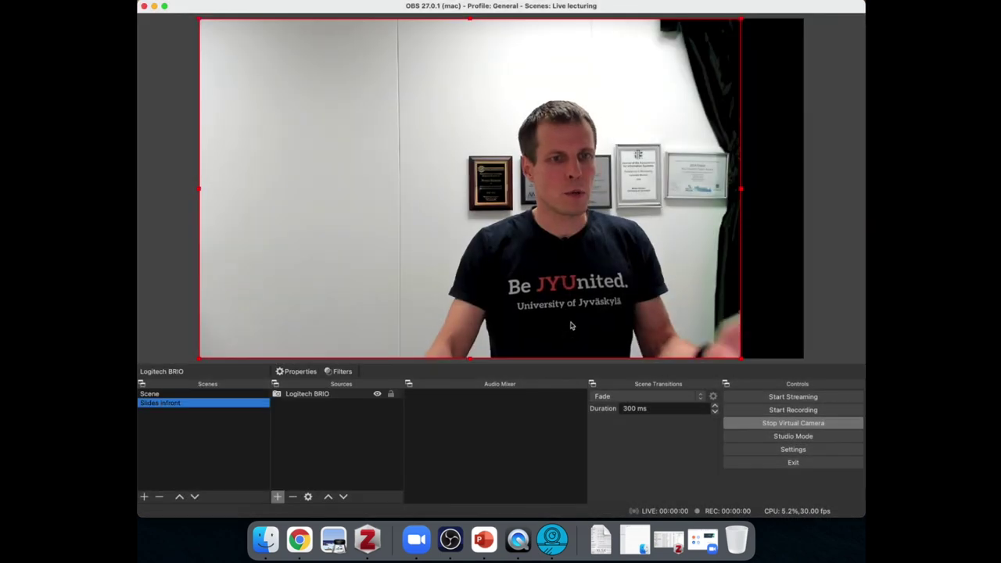
# Step: Disable the BRIO camera's Chroma Key and Crop/Pad filters
pyautogui.click(302, 395)
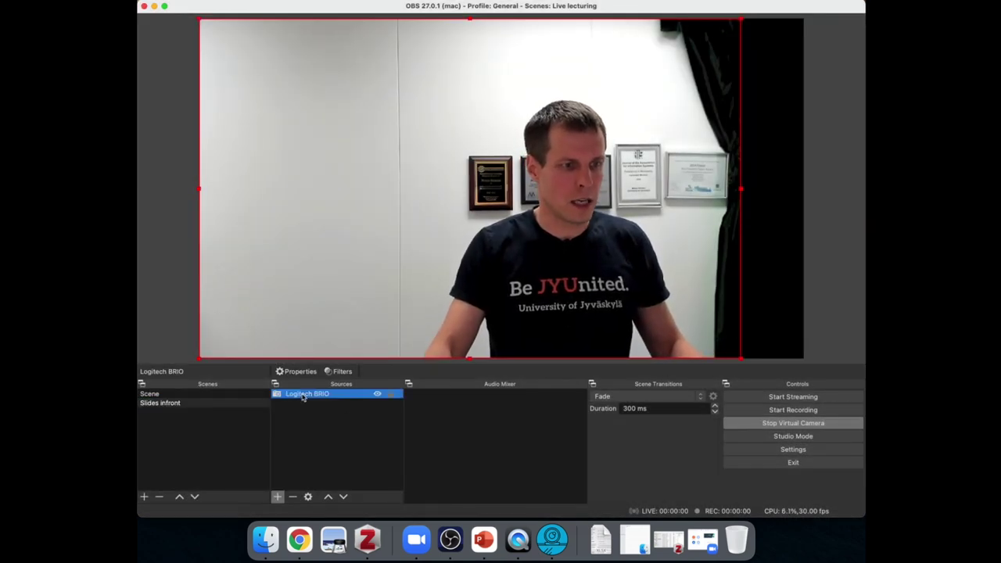
pyautogui.rightClick(302, 397)
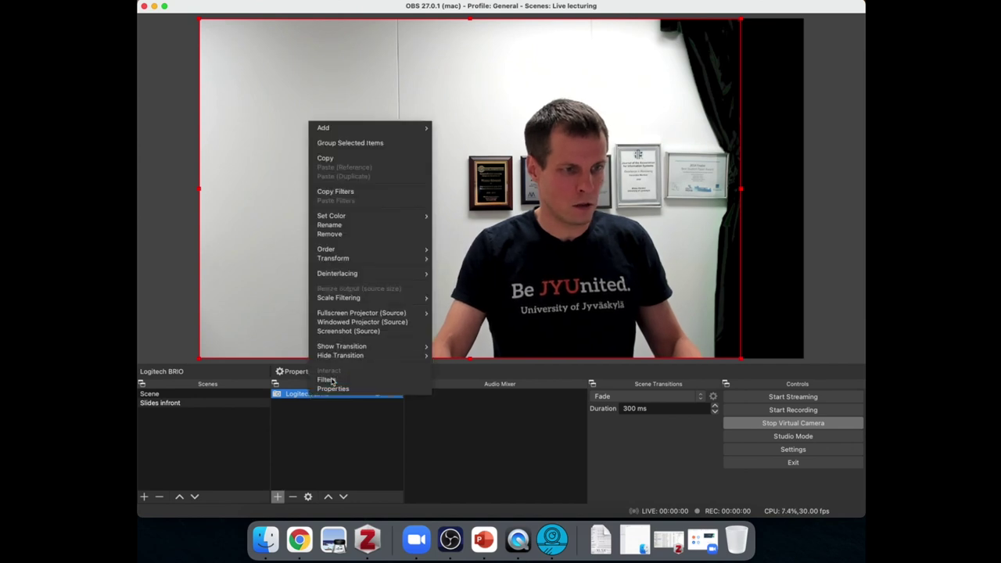
pyautogui.click(325, 381)
pyautogui.click(321, 285)
pyautogui.click(327, 297)
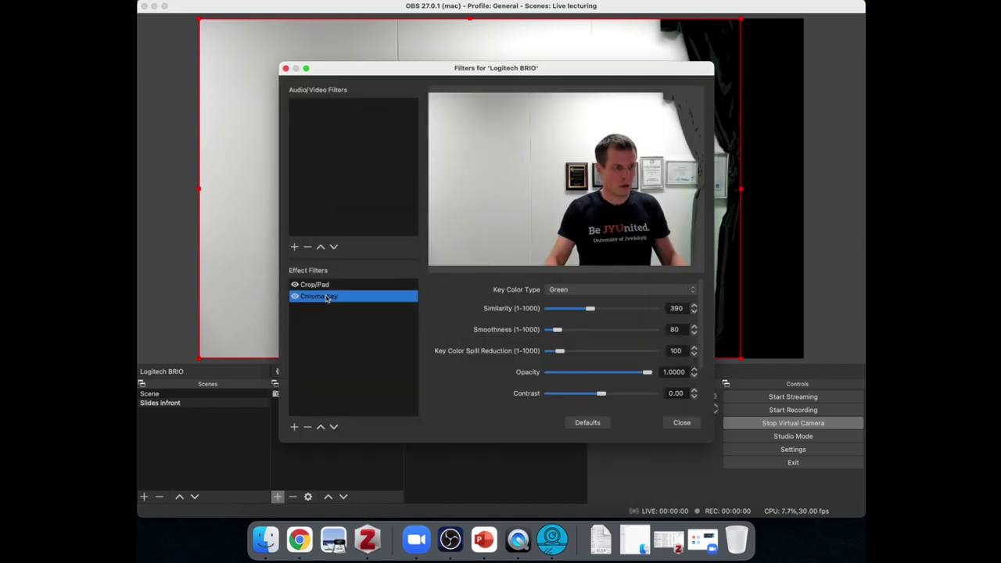
pyautogui.click(295, 296)
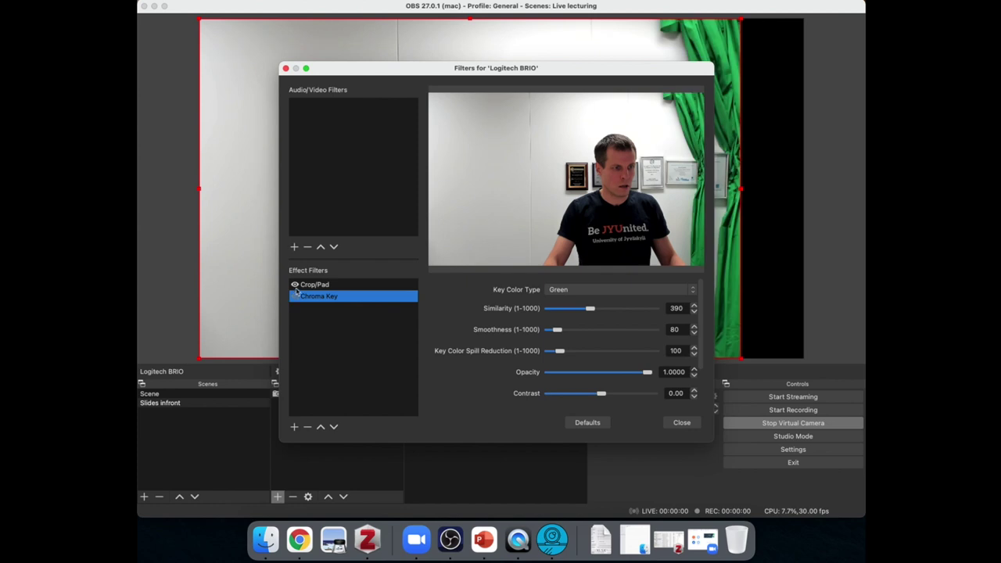
pyautogui.click(296, 285)
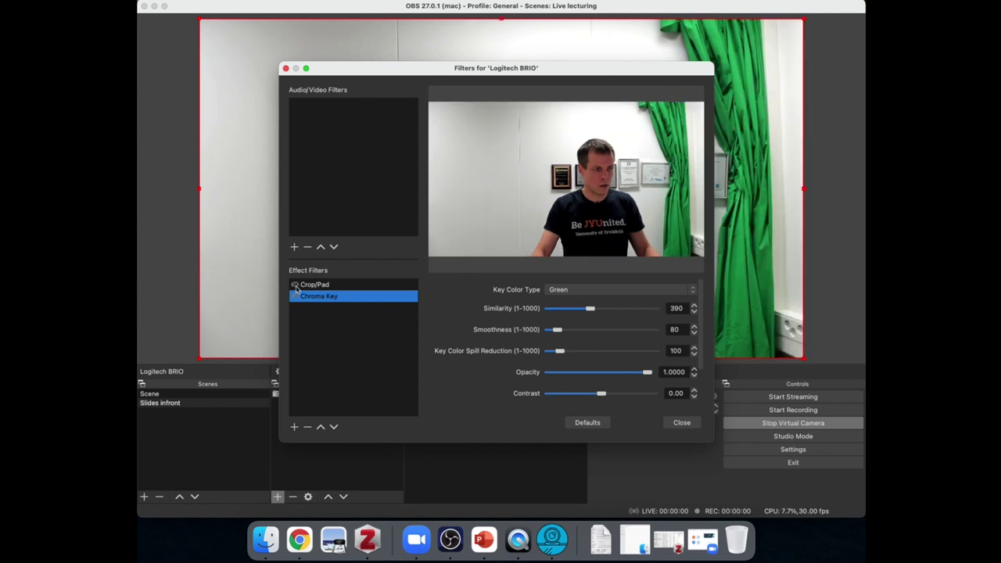
pyautogui.click(682, 422)
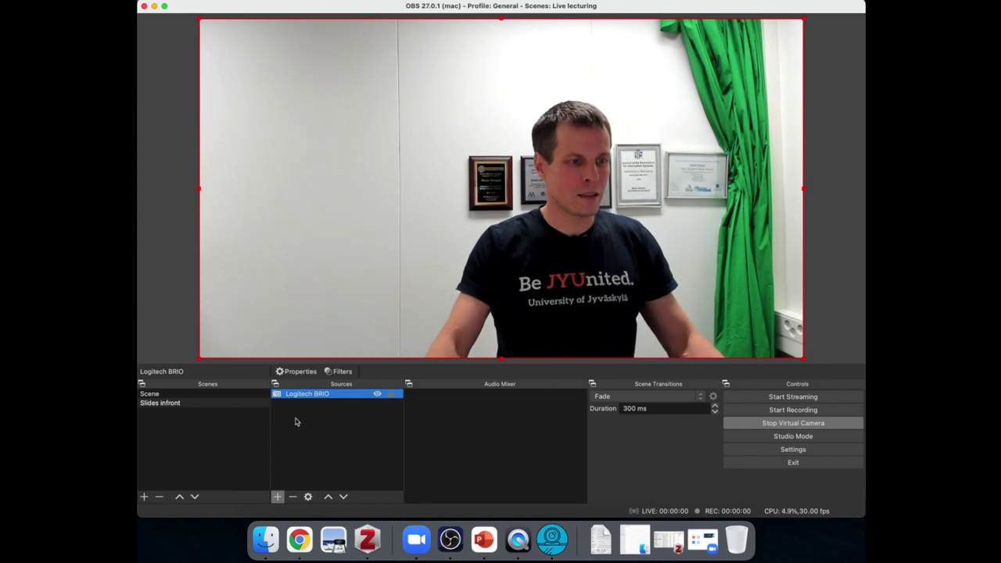
pyautogui.click(278, 497)
# Step: Add a Display Capture named 'Laptop screen with chroma key' capturing display 1
pyautogui.click(313, 385)
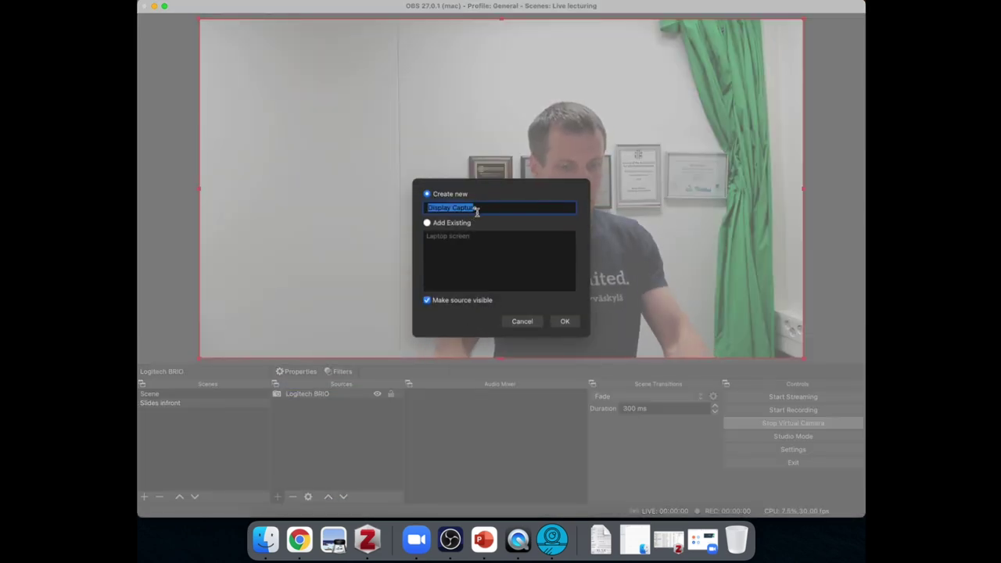
pyautogui.write('Lap')
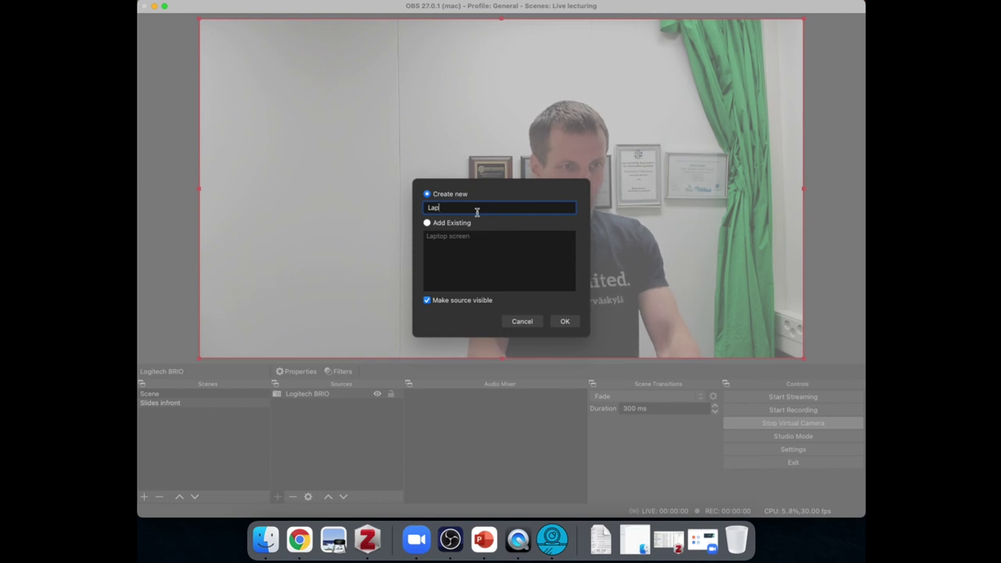
pyautogui.write('top screen with chro')
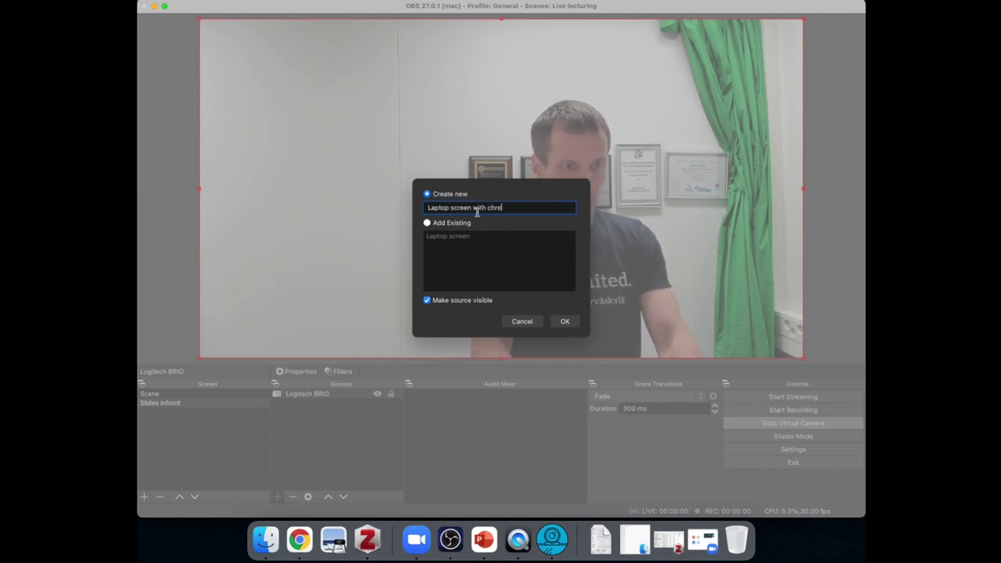
pyautogui.write('ma key')
pyautogui.press('Return')
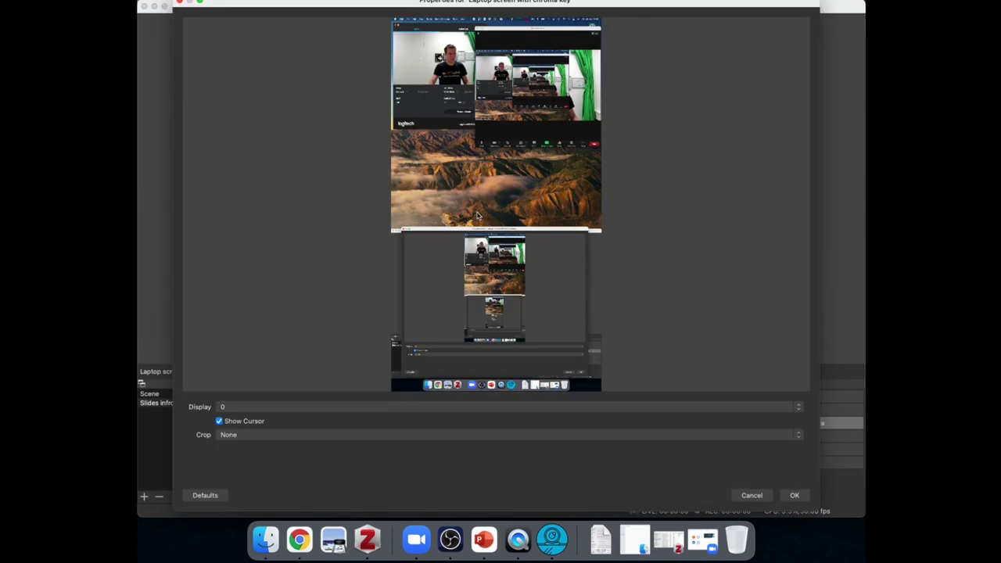
pyautogui.click(328, 407)
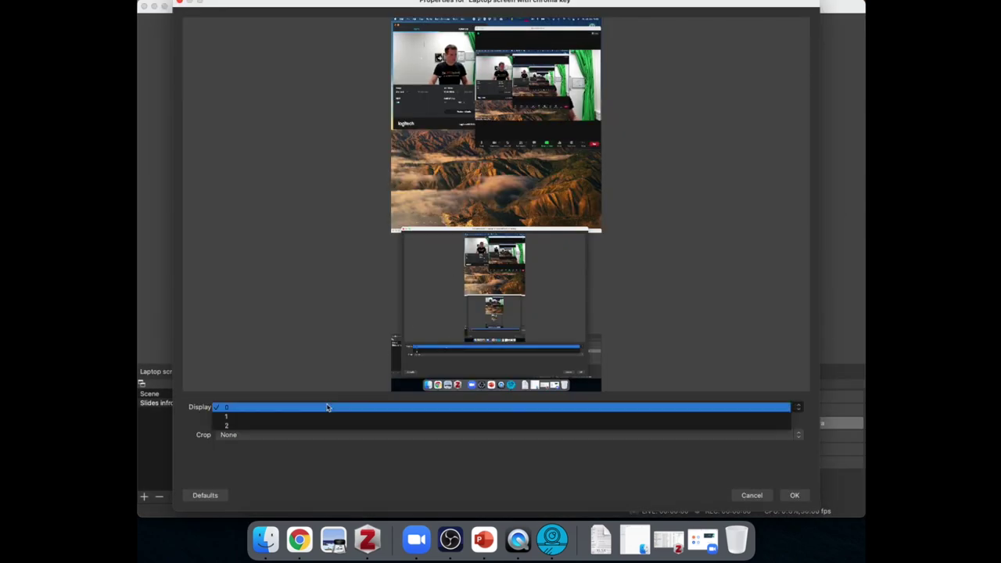
pyautogui.click(318, 417)
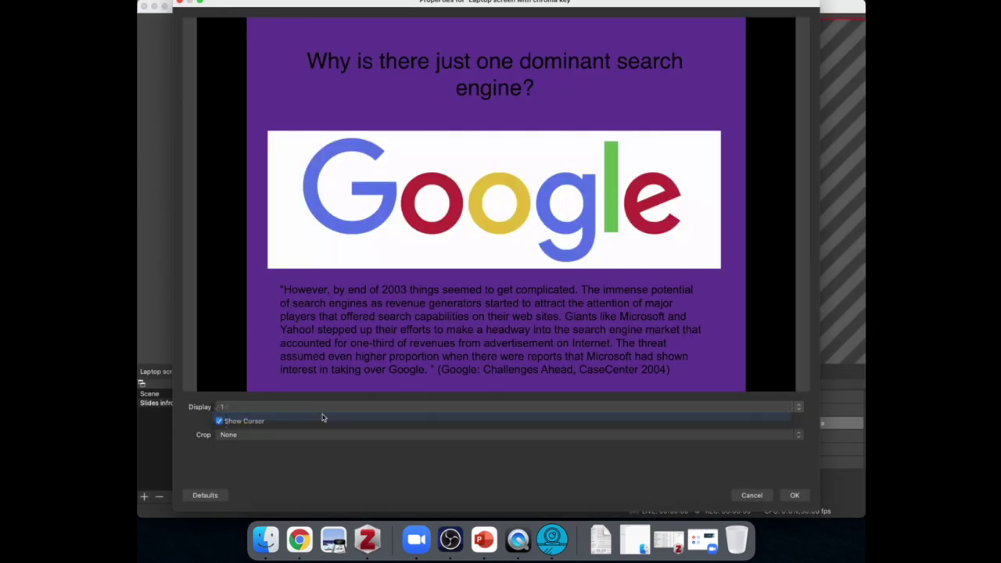
pyautogui.click(793, 495)
pyautogui.click(603, 157)
# Step: Fit the slide capture to the screen canvas
pyautogui.rightClick(603, 156)
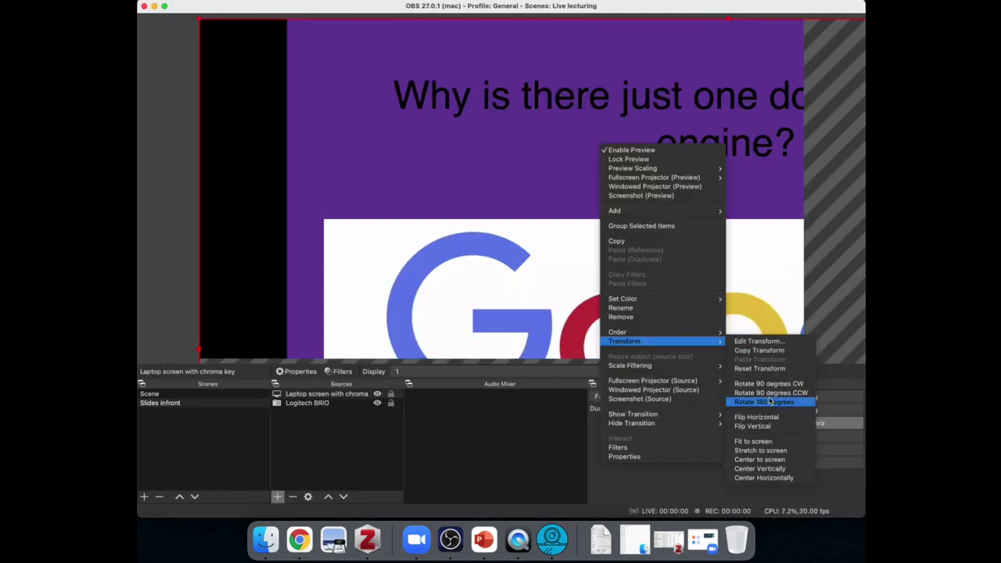
pyautogui.moveTo(675, 342)
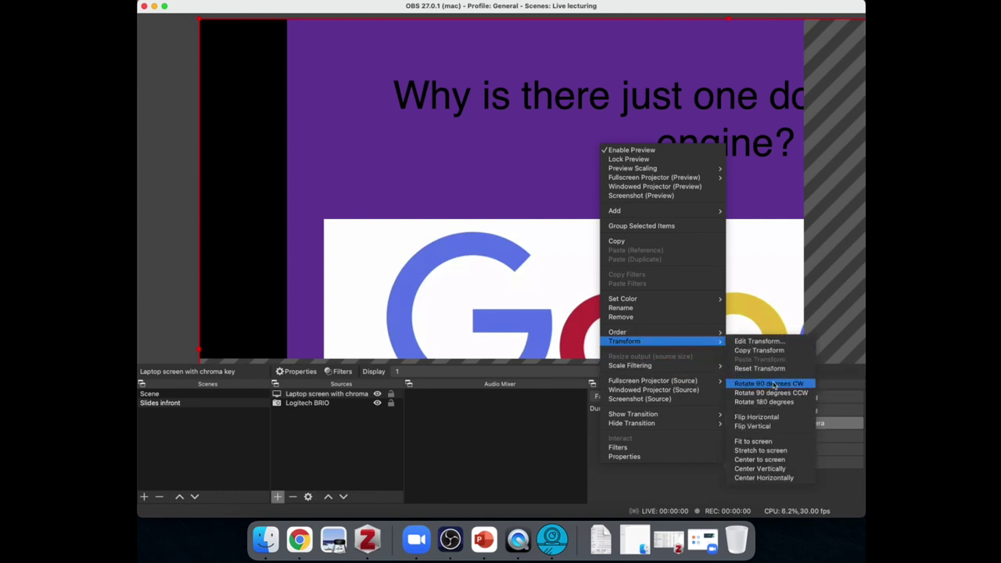
pyautogui.click(774, 441)
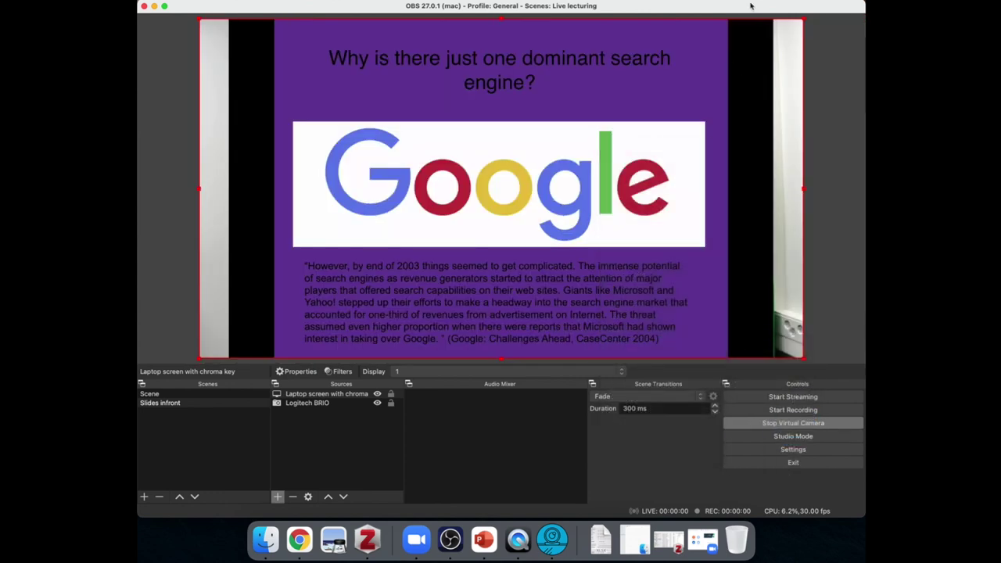
# Step: Shrink and reposition the slide capture over the webcam's upper-left area
pyautogui.moveTo(804, 19); pyautogui.dragTo(604, 83)
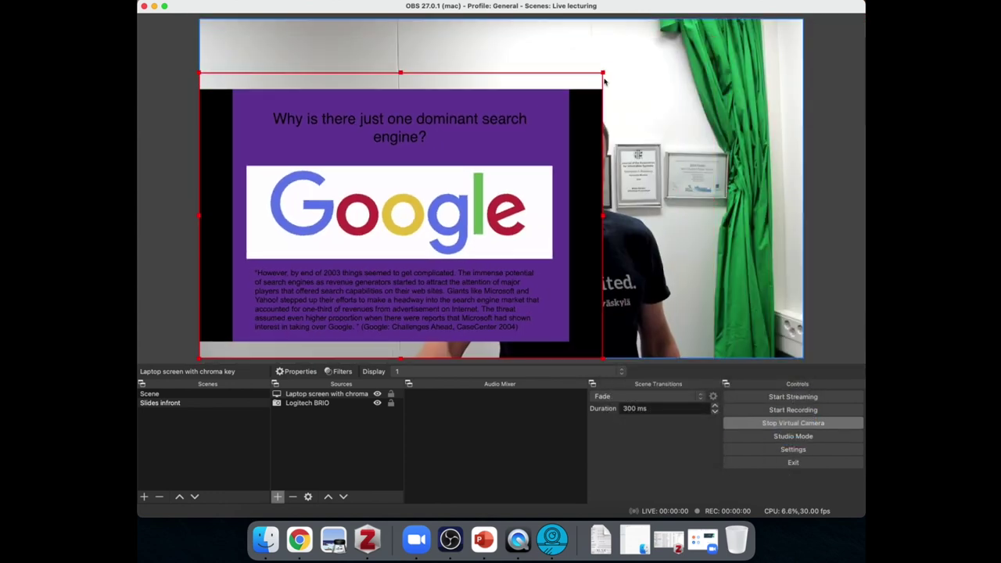
pyautogui.moveTo(545, 160); pyautogui.dragTo(545, 103)
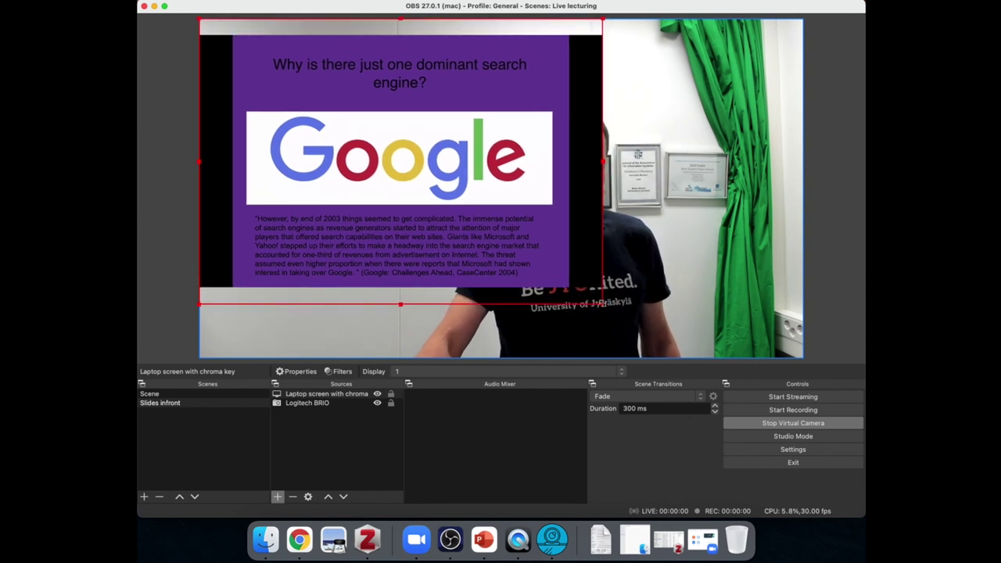
pyautogui.moveTo(603, 304); pyautogui.dragTo(521, 242)
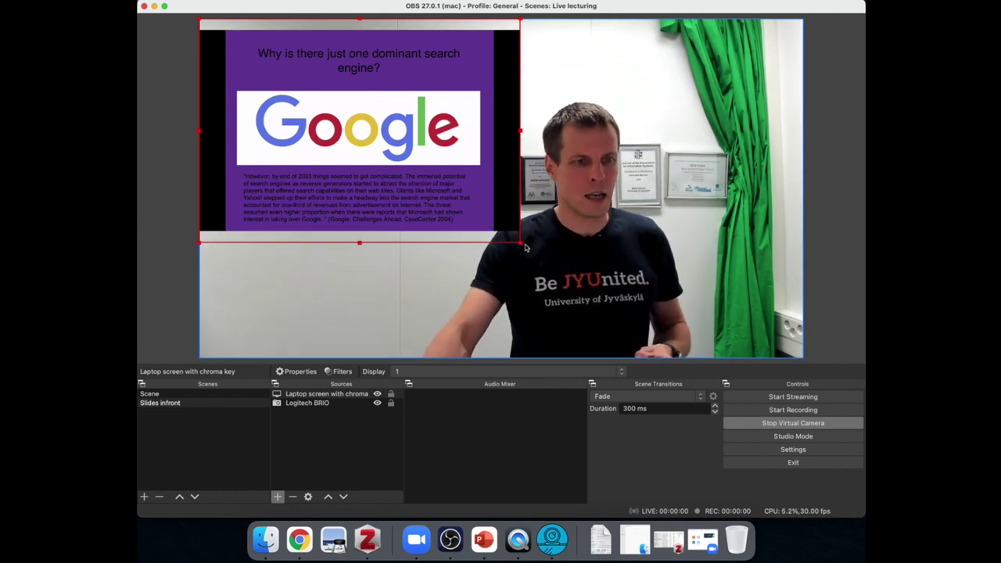
pyautogui.moveTo(519, 240); pyautogui.dragTo(641, 318)
# Step: Add a Crop/Pad filter to the laptop screen capture
pyautogui.rightClick(549, 220)
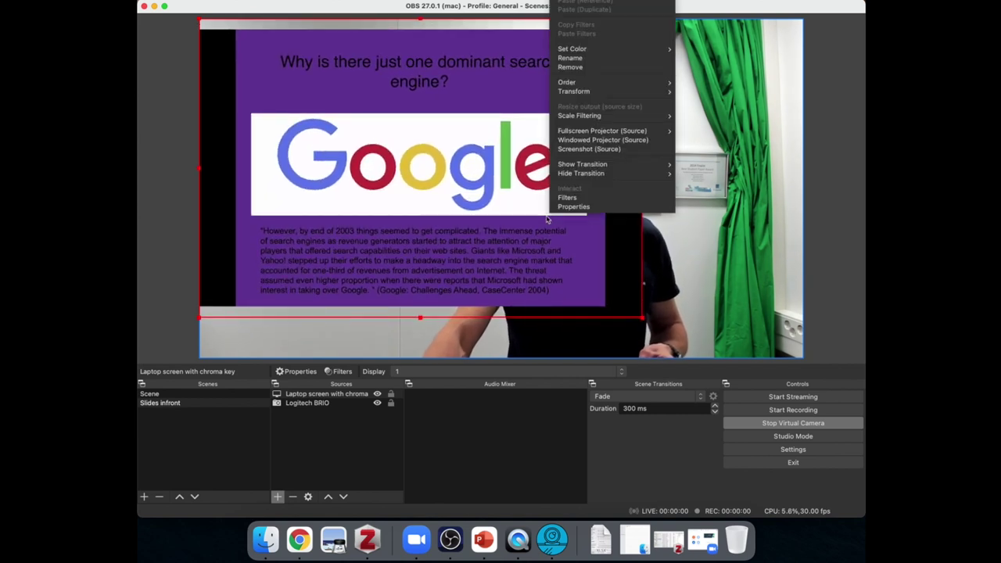
pyautogui.click(571, 197)
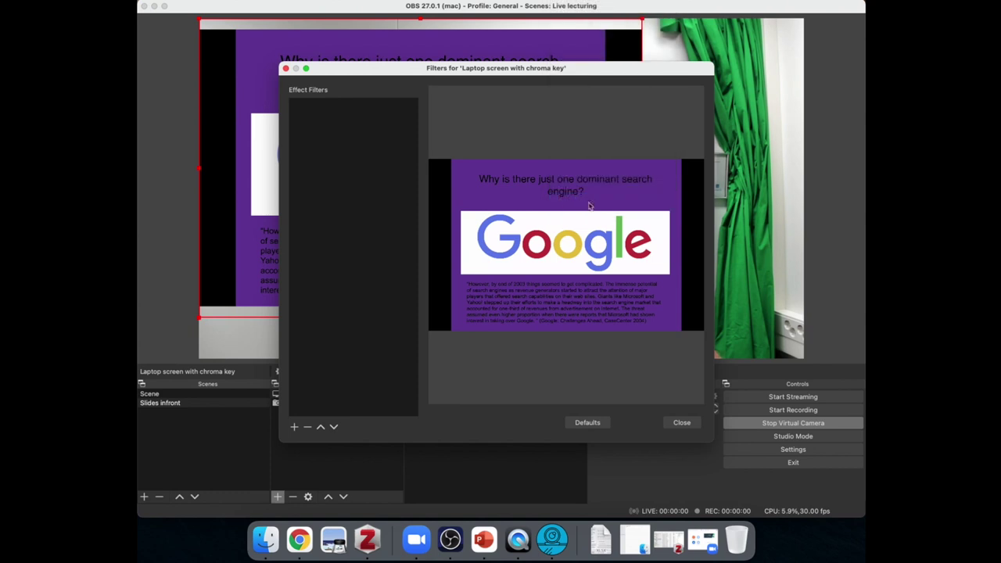
pyautogui.click(294, 427)
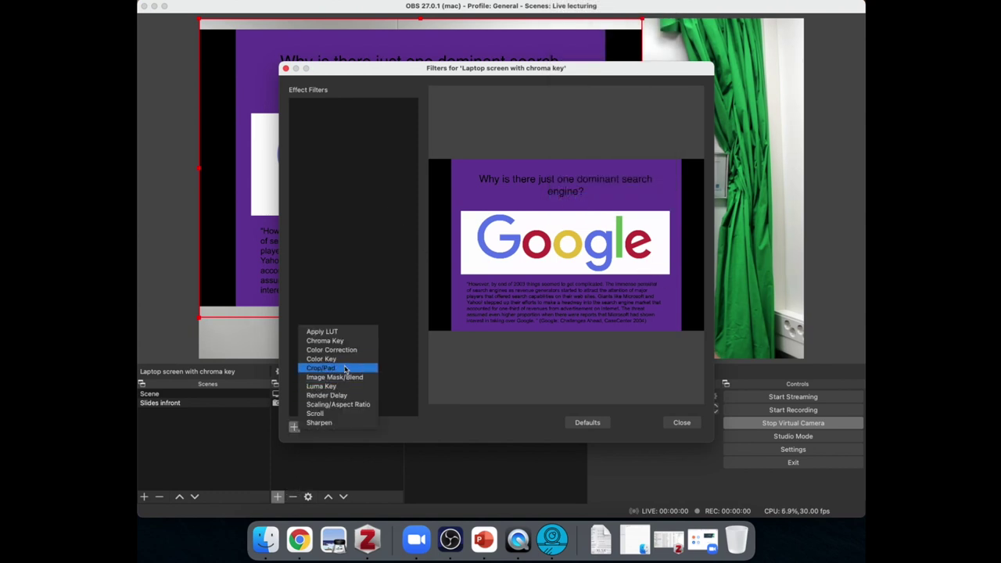
pyautogui.click(344, 367)
pyautogui.click(517, 268)
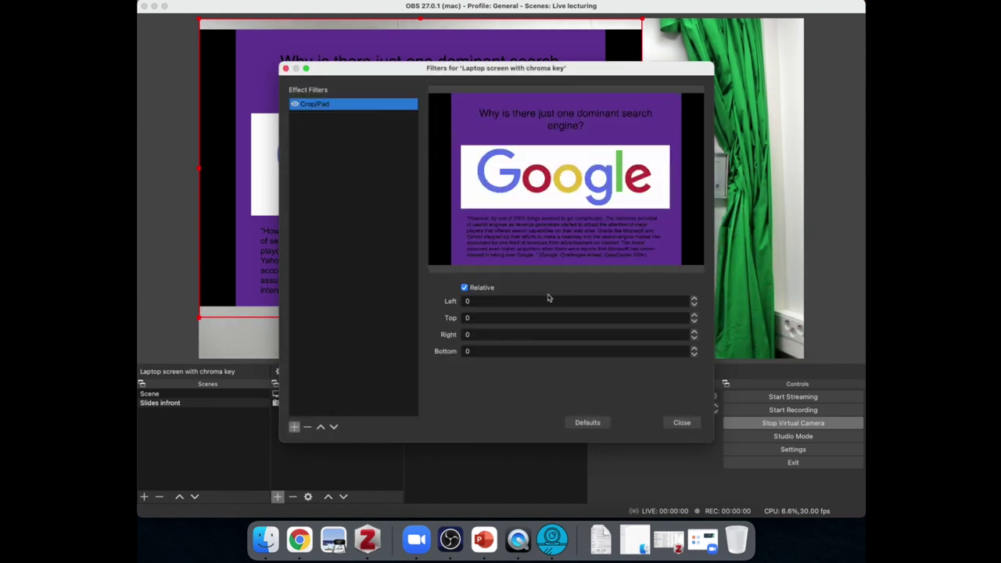
# Step: Set the Crop/Pad filter to crop 280 from the left and 280 from the right
pyautogui.click(536, 301)
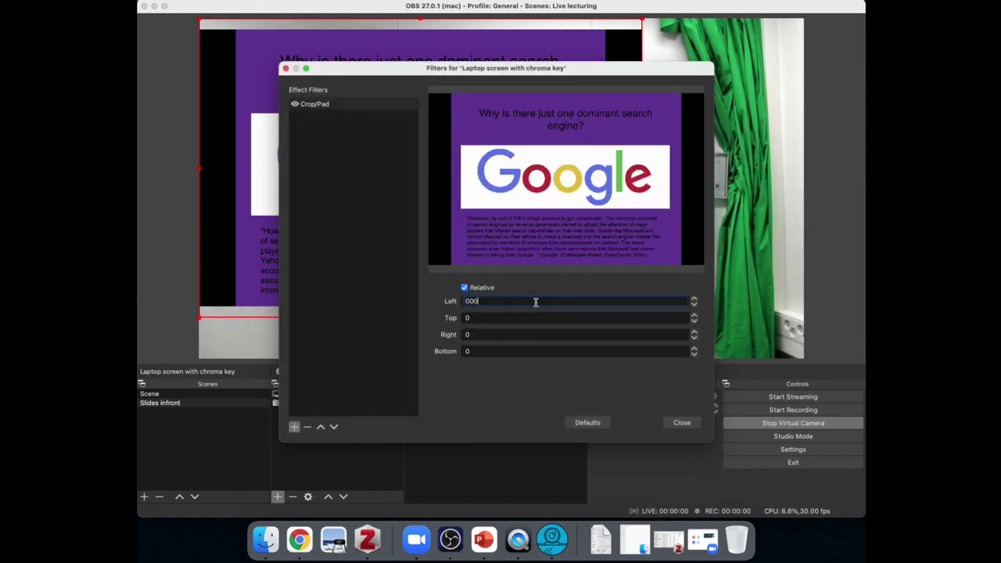
pyautogui.write('200')
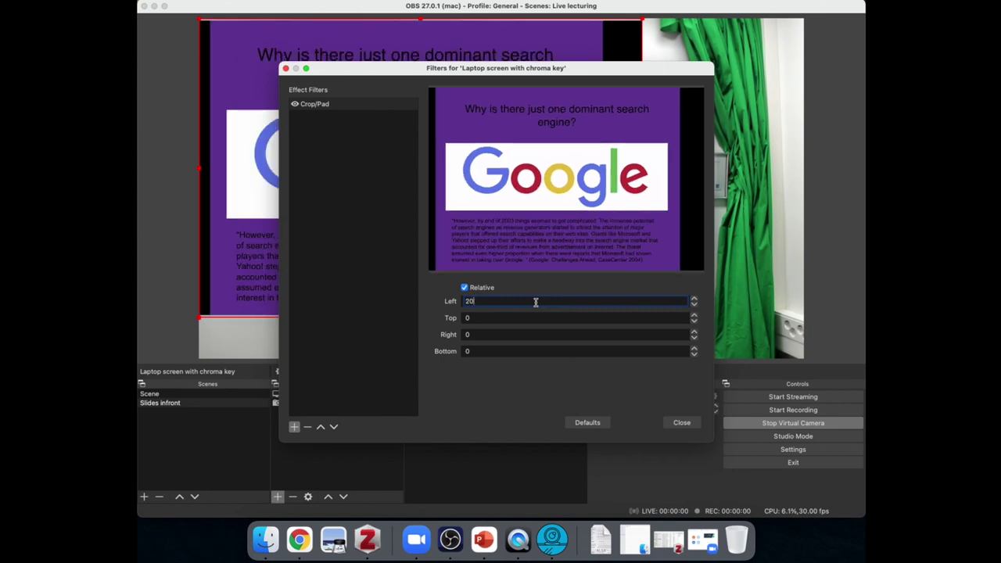
pyautogui.press('BackSpace')
pyautogui.press('BackSpace')
pyautogui.write('250')
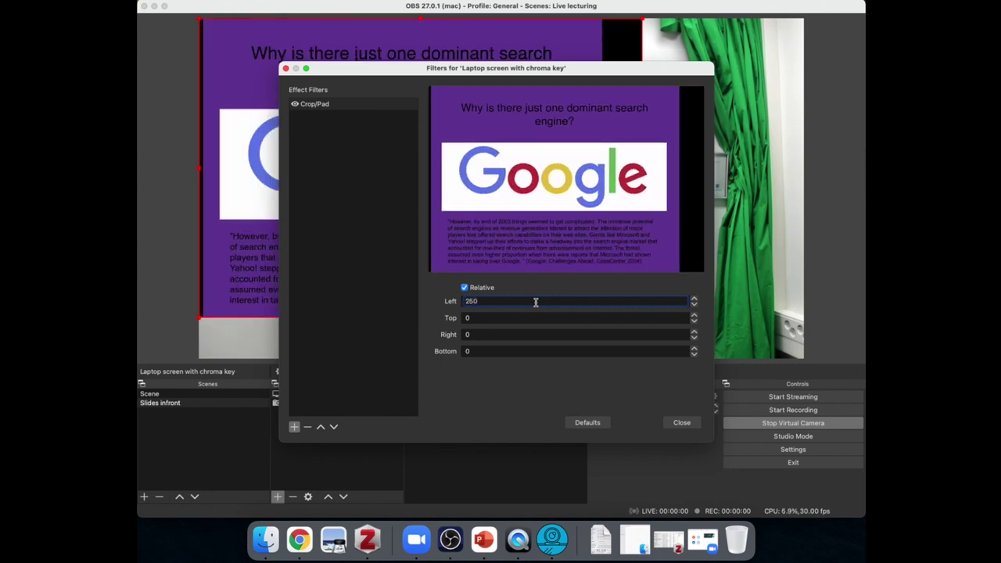
pyautogui.press('BackSpace')
pyautogui.press('BackSpace')
pyautogui.press('BackSpace')
pyautogui.write('280')
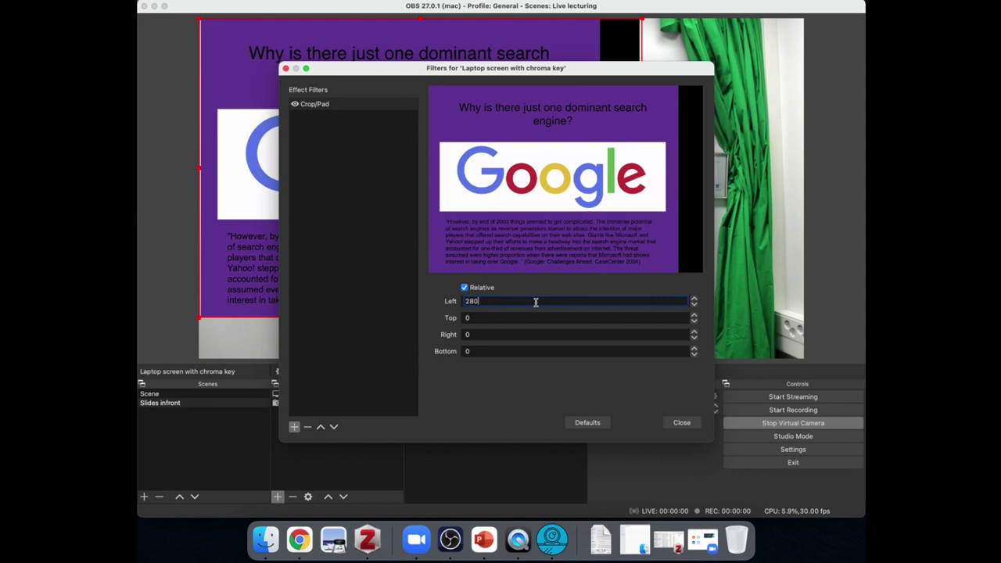
pyautogui.press('Tab')
pyautogui.press('Tab')
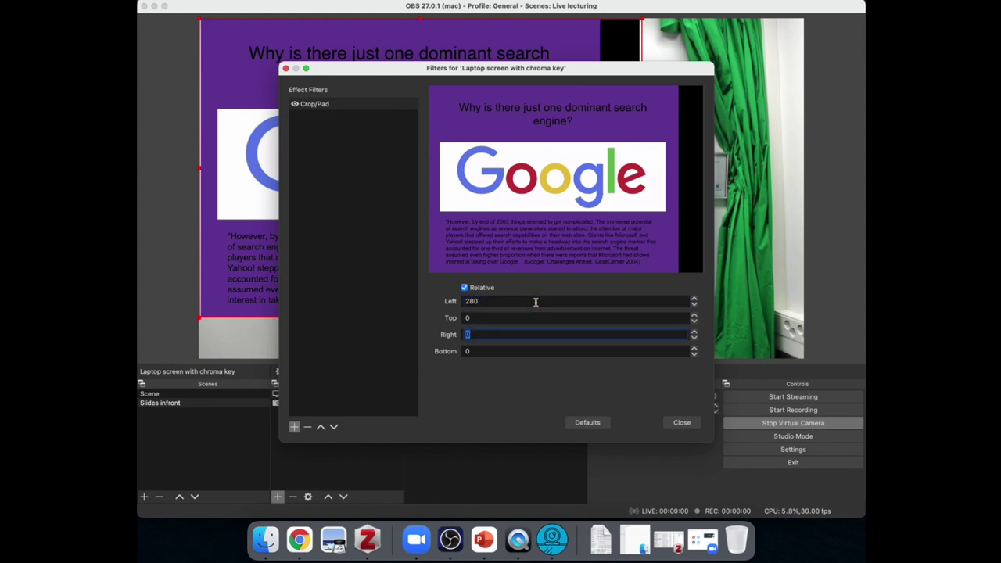
pyautogui.write('280')
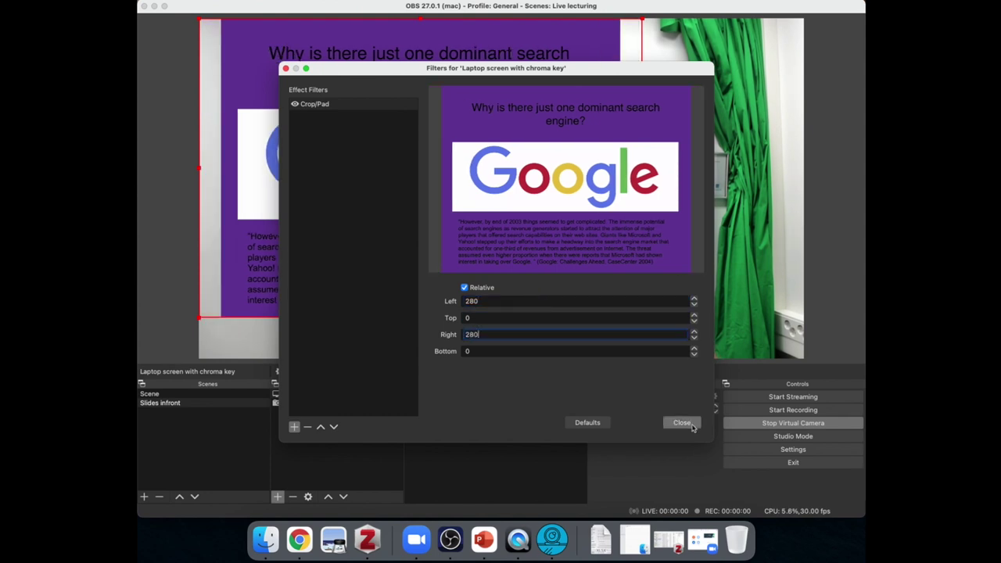
pyautogui.click(683, 423)
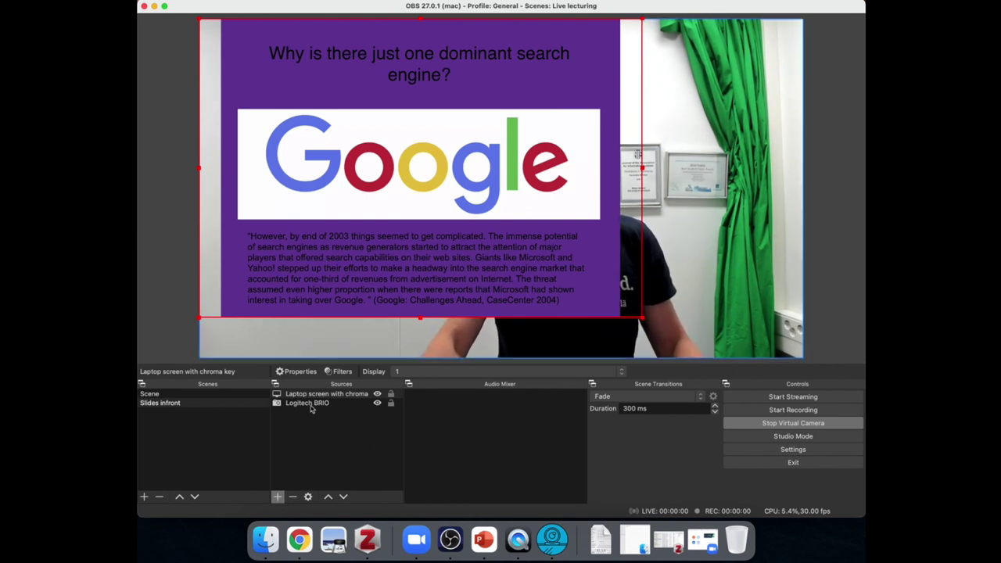
pyautogui.rightClick(344, 394)
# Step: Add a Chroma Key filter to the laptop screen capture
pyautogui.click(366, 374)
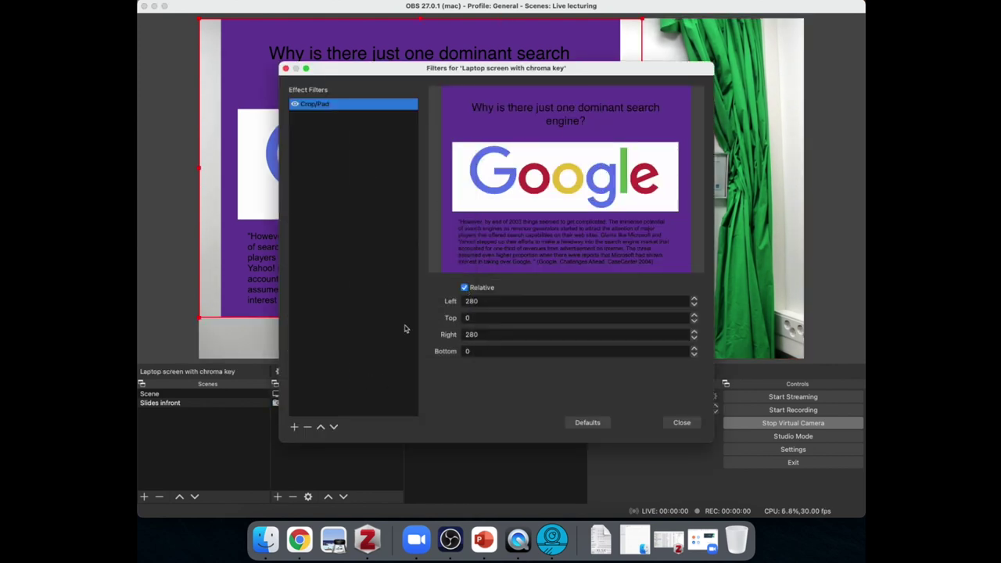
pyautogui.click(294, 428)
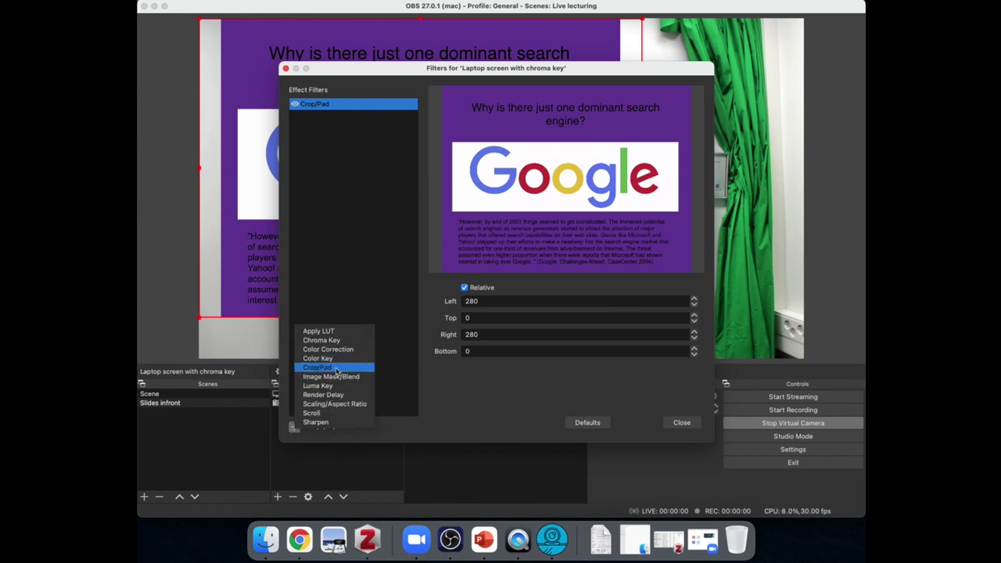
pyautogui.click(336, 340)
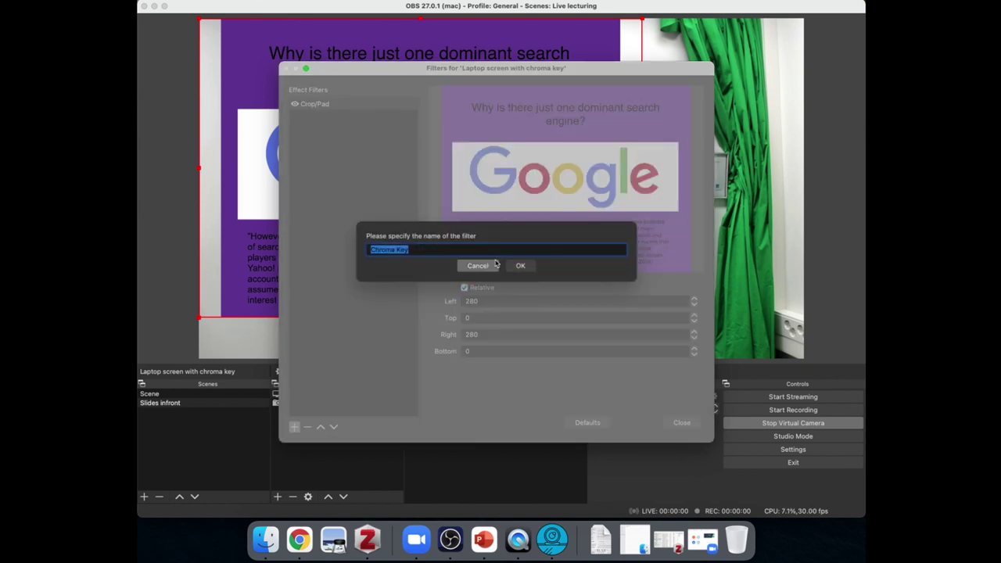
pyautogui.click(520, 266)
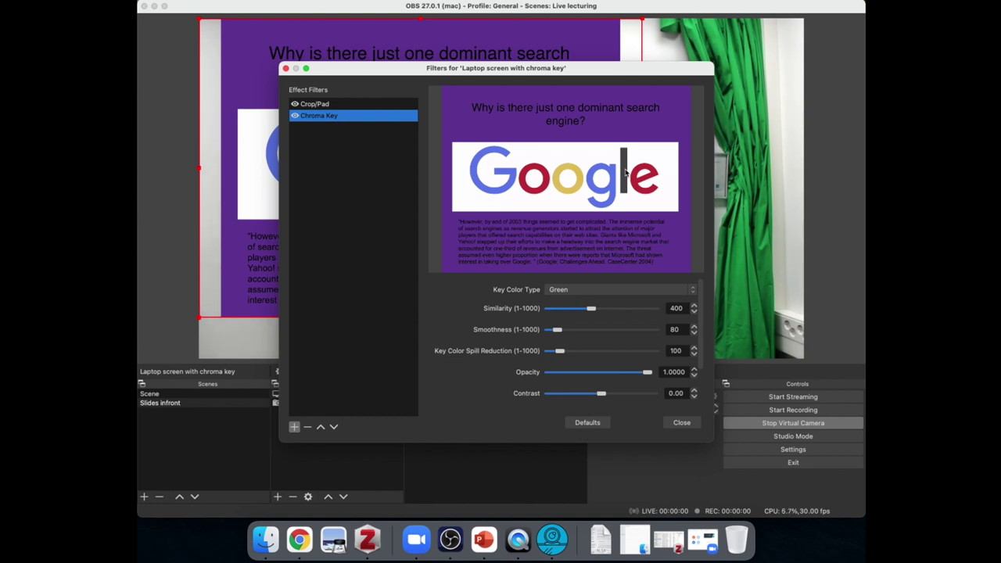
# Step: Set a custom purple #aa00ff key colour and lower similarity to 256
pyautogui.click(610, 290)
pyautogui.click(601, 317)
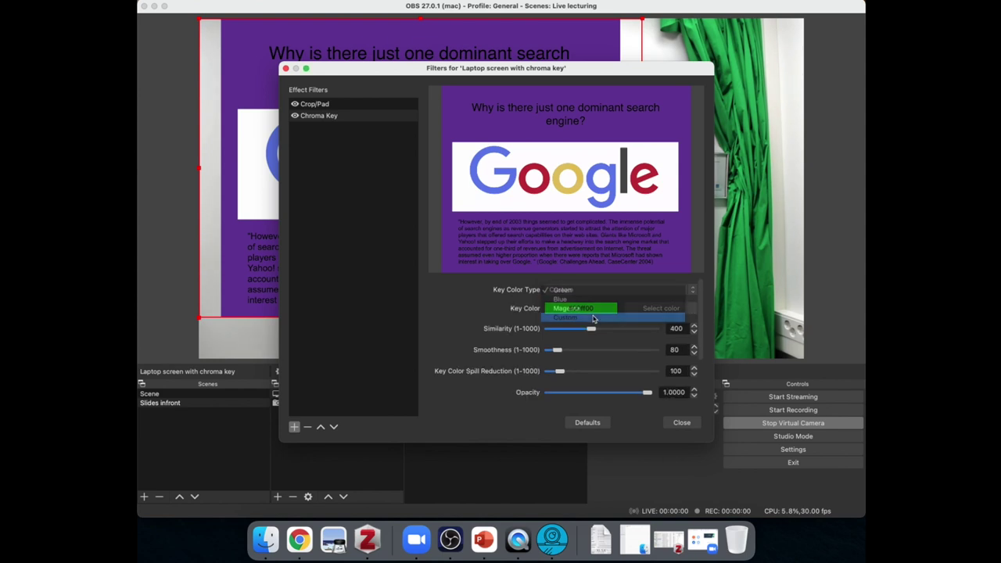
pyautogui.click(662, 308)
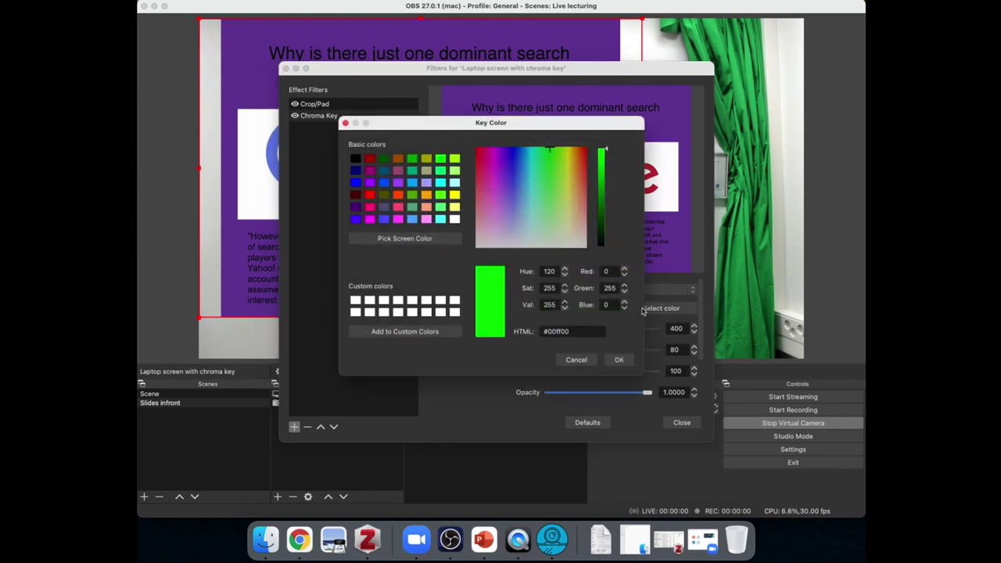
pyautogui.click(371, 184)
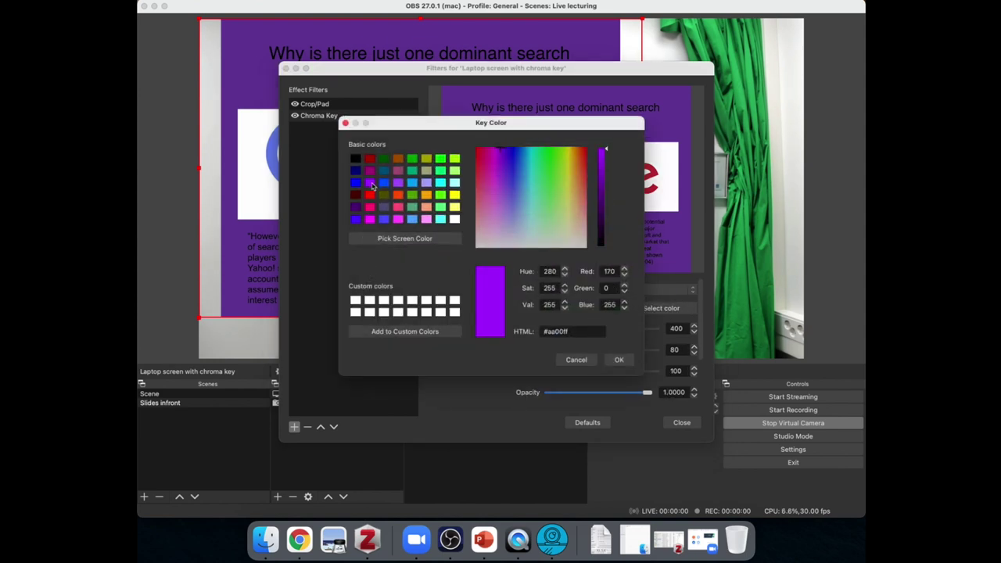
pyautogui.click(620, 361)
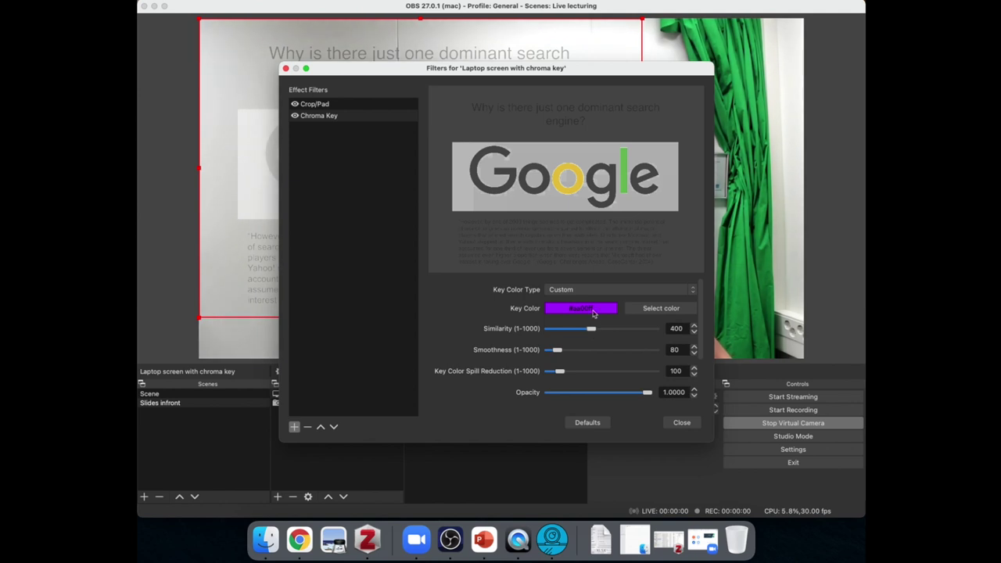
pyautogui.moveTo(593, 329); pyautogui.dragTo(575, 332)
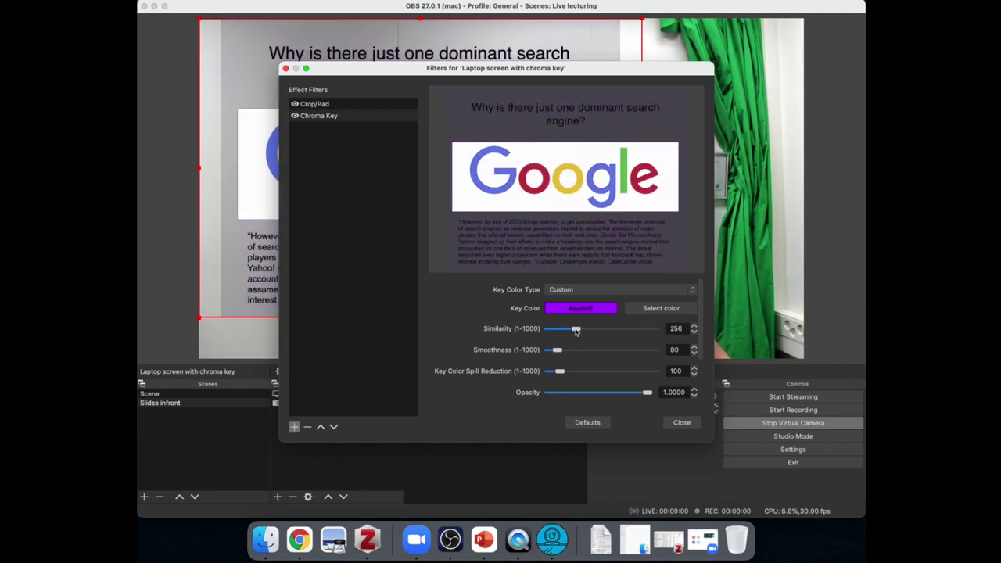